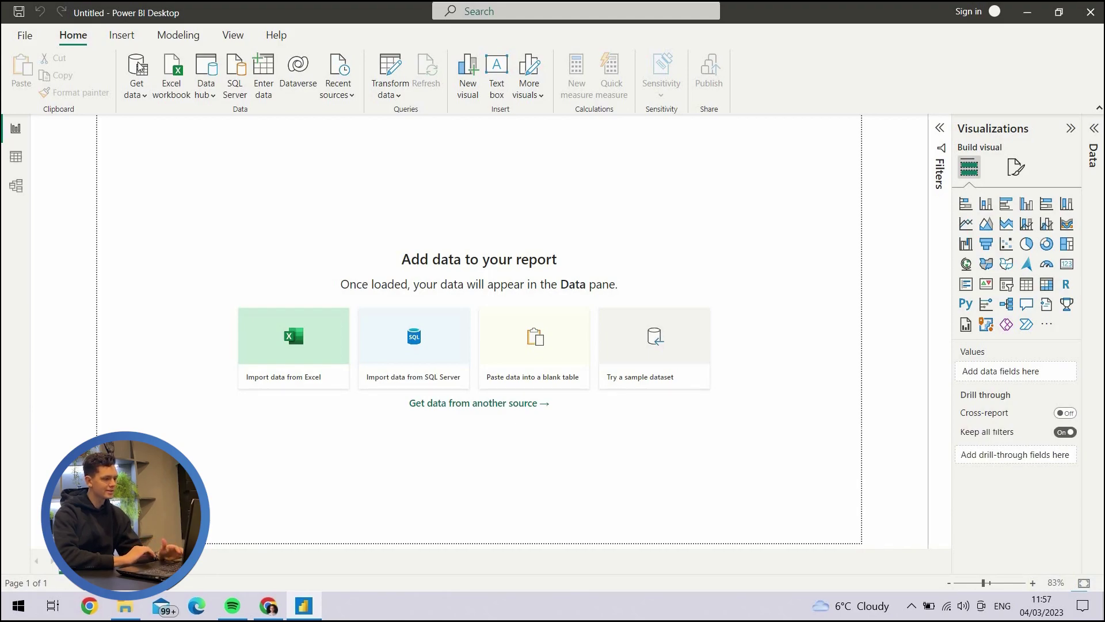
Step: Start a Text/CSV data import and select netflix_titles.csv in the Downloads folder
left_click(139, 66)
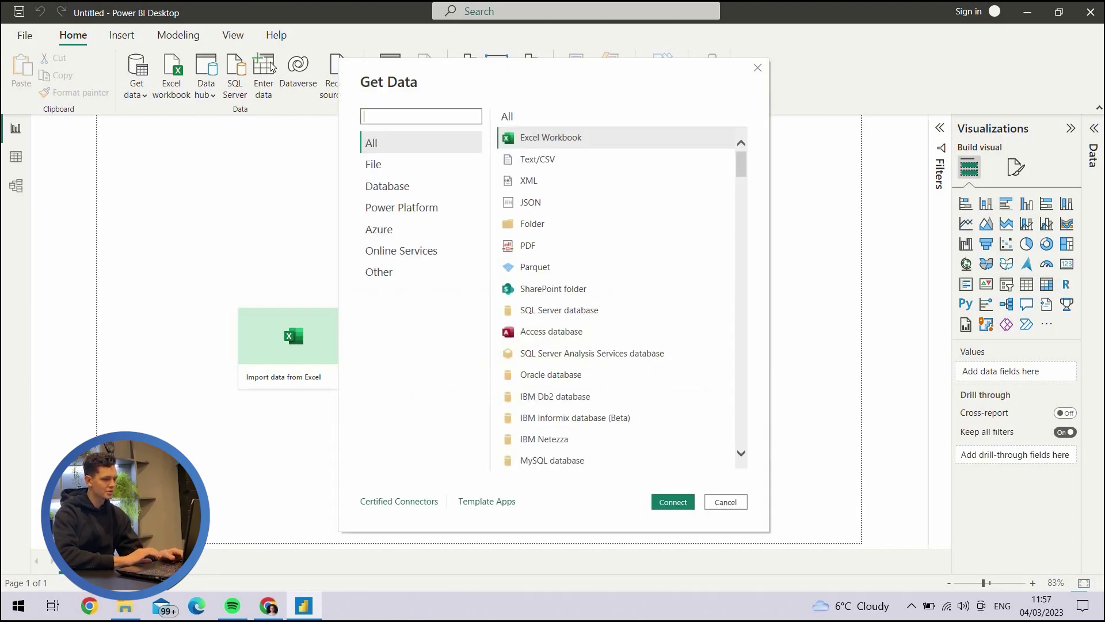
double_click(535, 161)
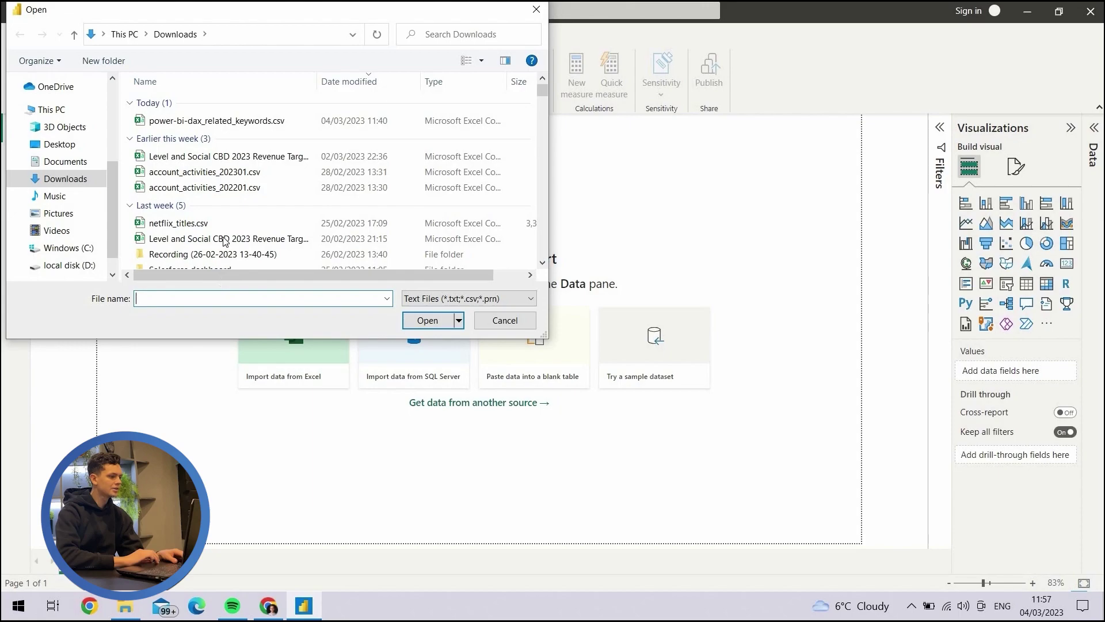
left_click(220, 227)
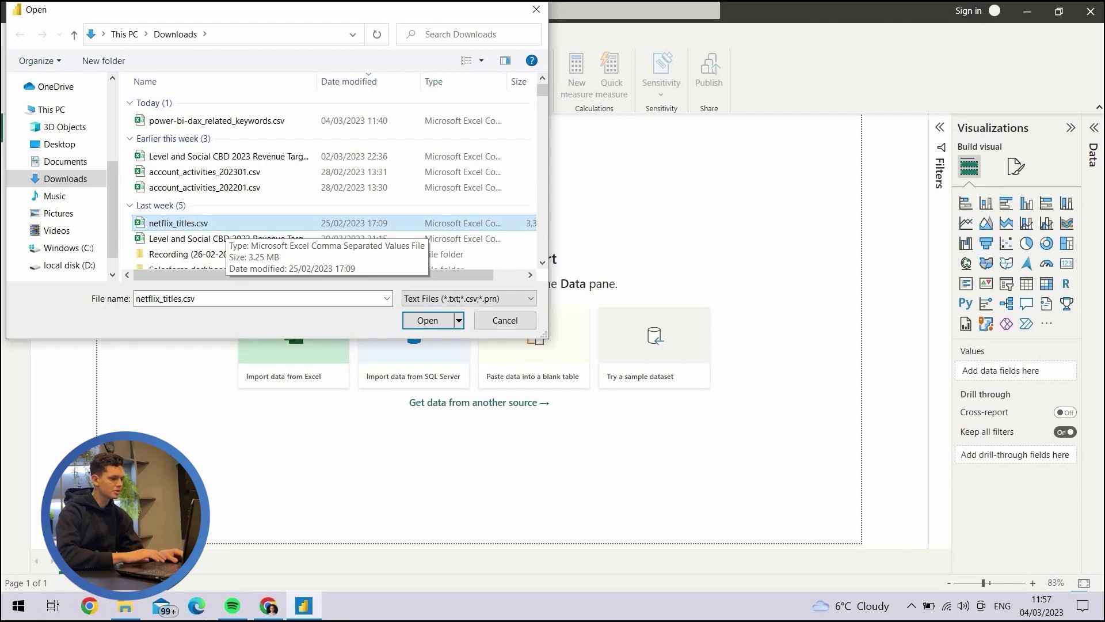
Step: Switch to Chrome to examine the Kaggle page of the Netflix Movies and TV Shows dataset, and return to Power BI's file selection
left_click(268, 611)
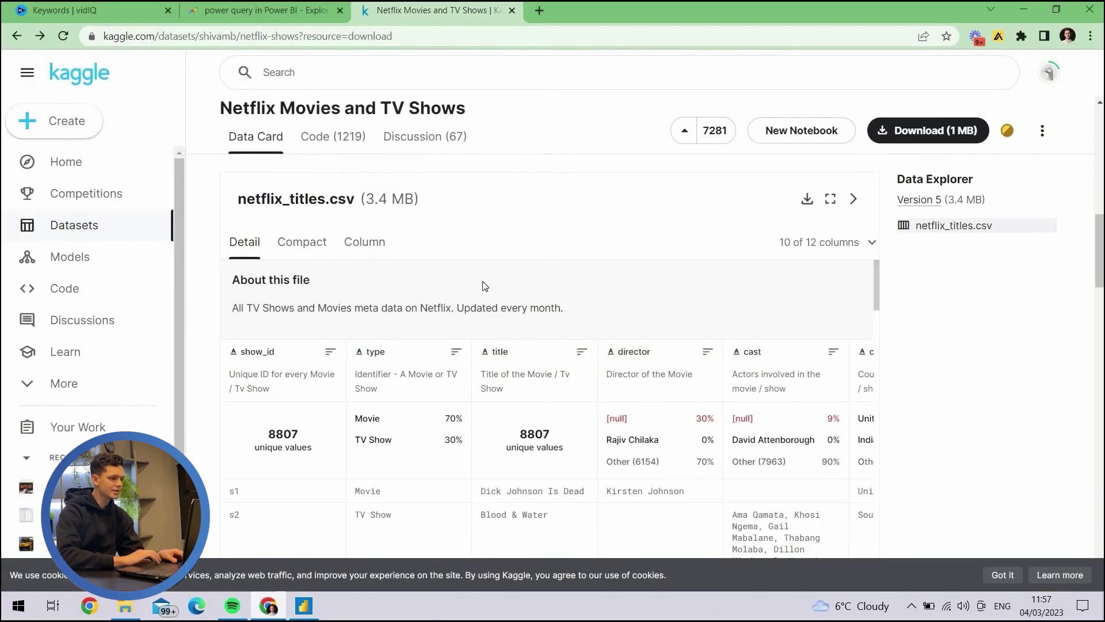
scroll(485, 285, "up", 5)
scroll(485, 285, "up", 6)
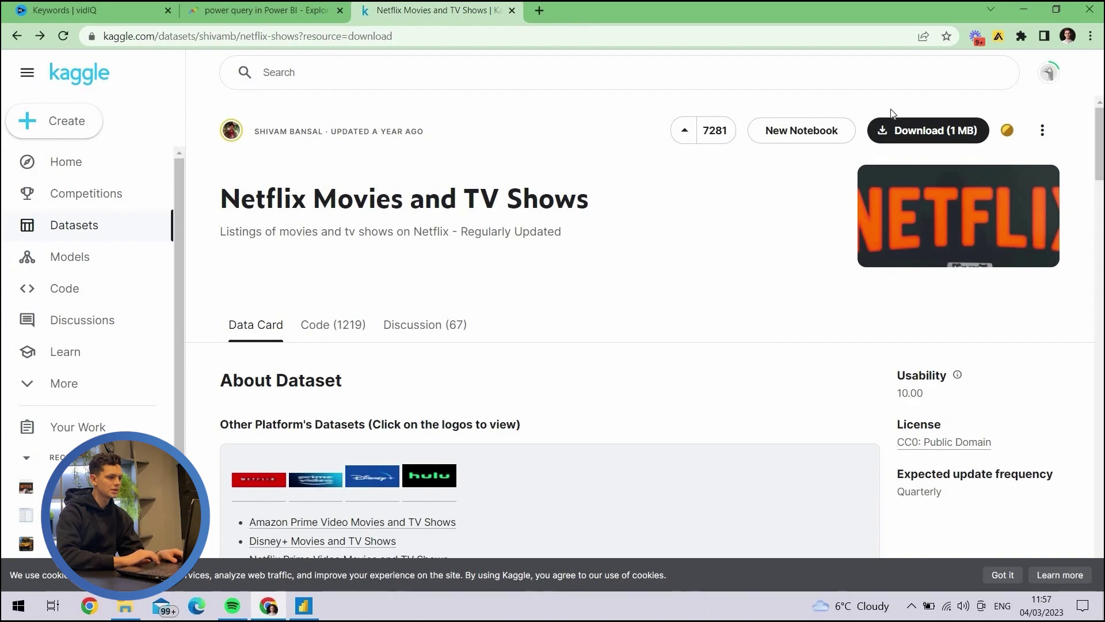
scroll(637, 351, "down", 6)
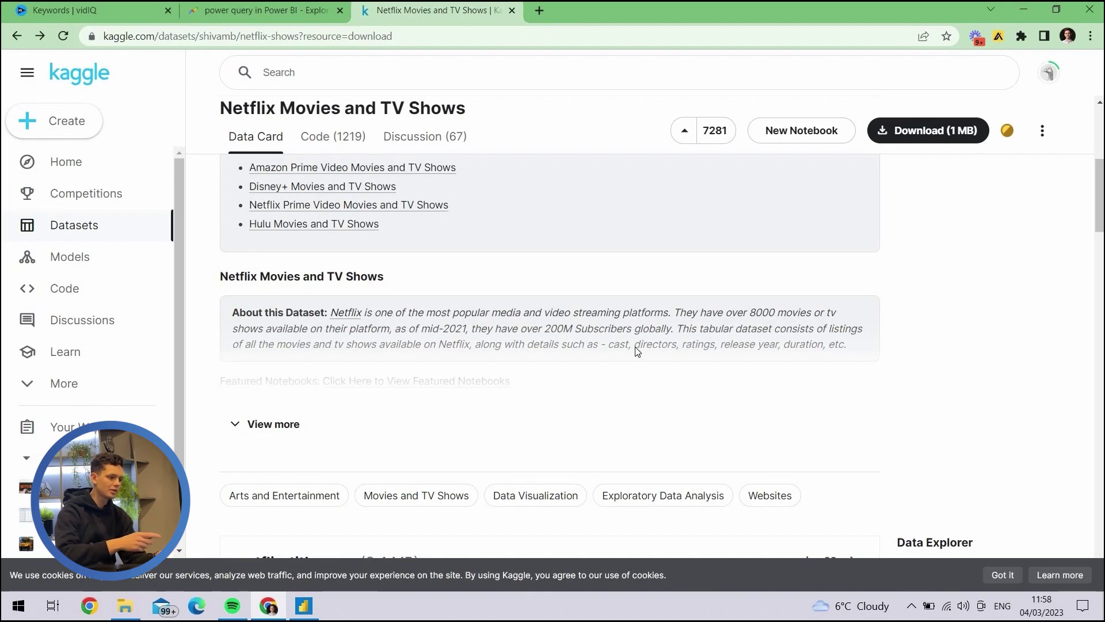
key("alt+Tab")
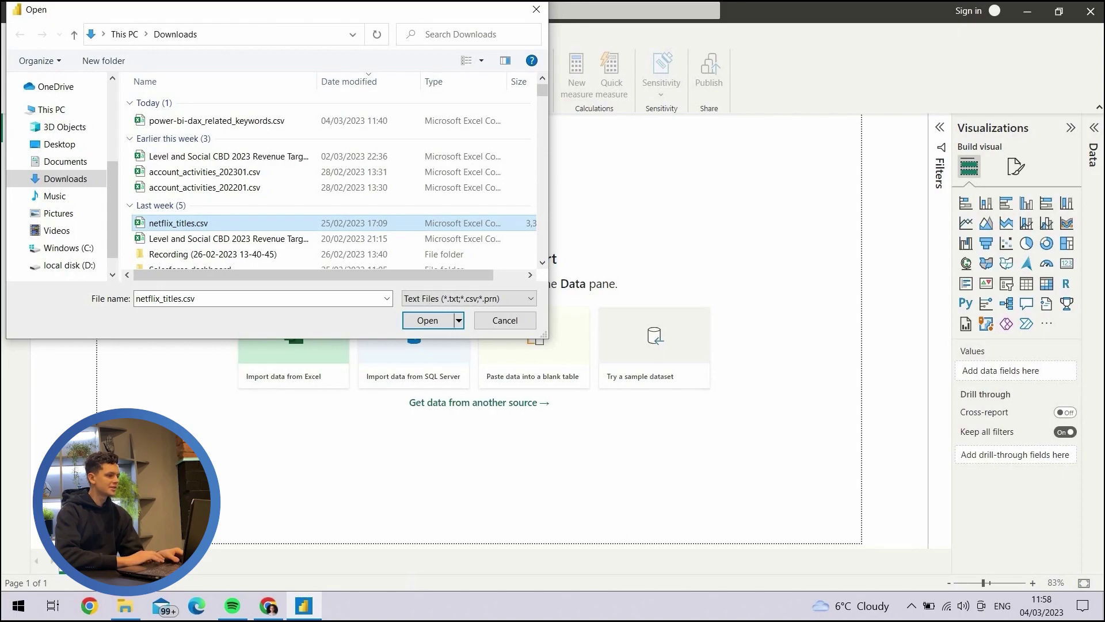
Step: Open netflix_titles.csv, look through its preview columns, and bring it into a maximized Power Query Editor for transformation
double_click(186, 228)
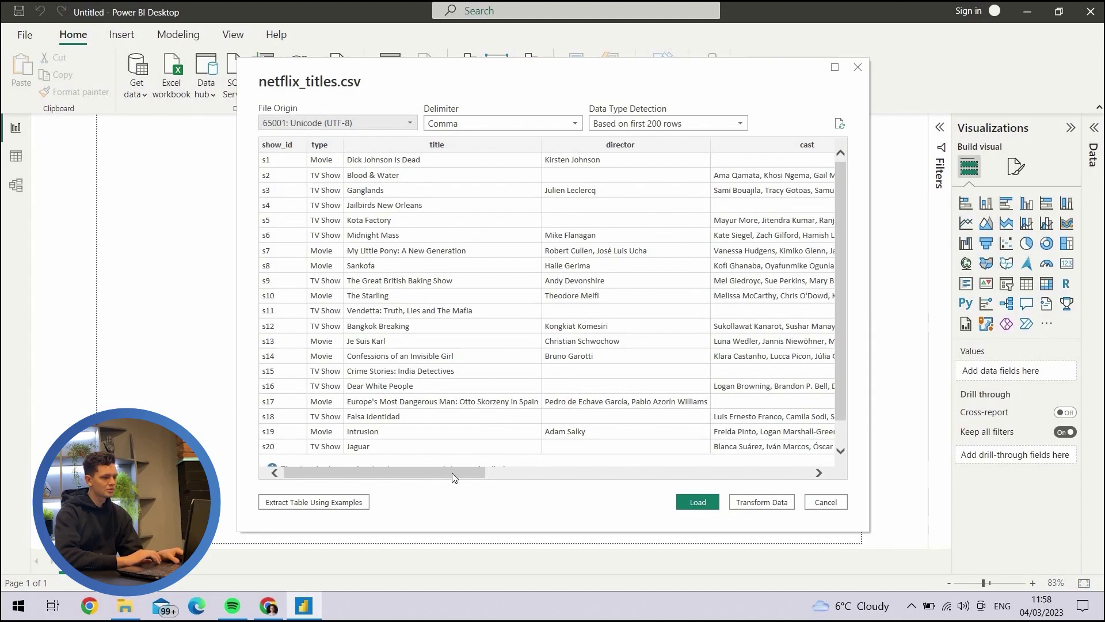
left_click_drag(452, 472, 760, 443)
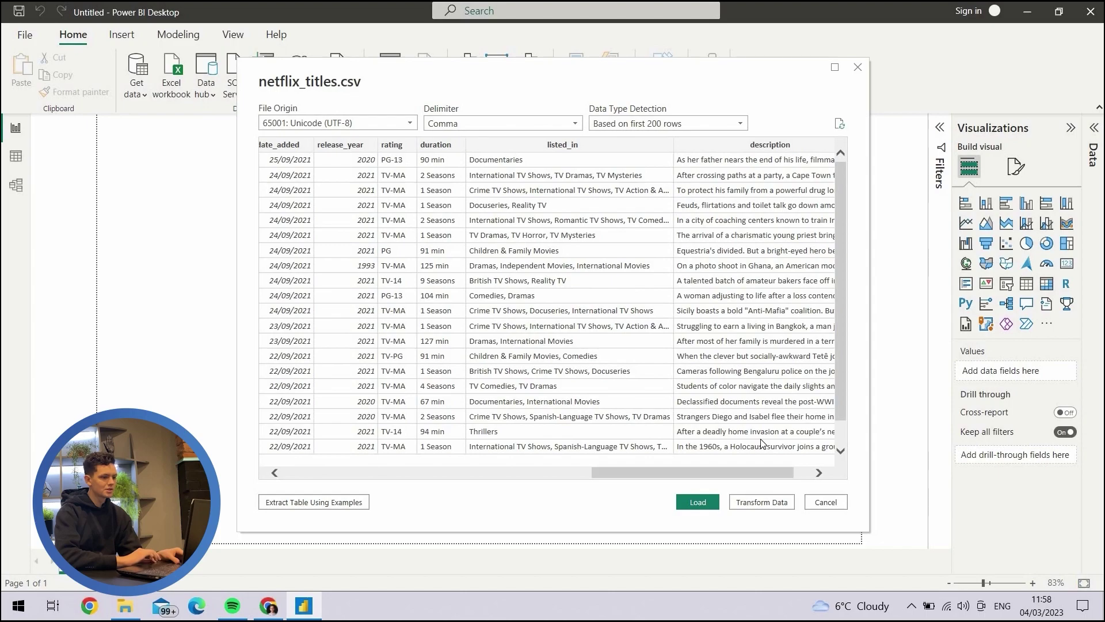
left_click(762, 502)
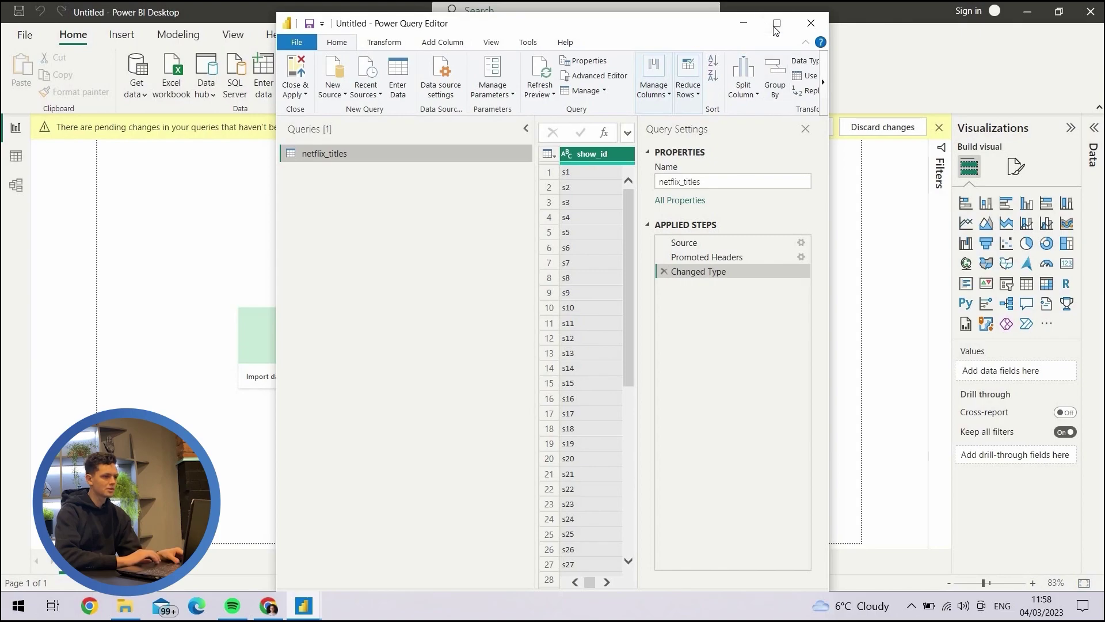
left_click(774, 25)
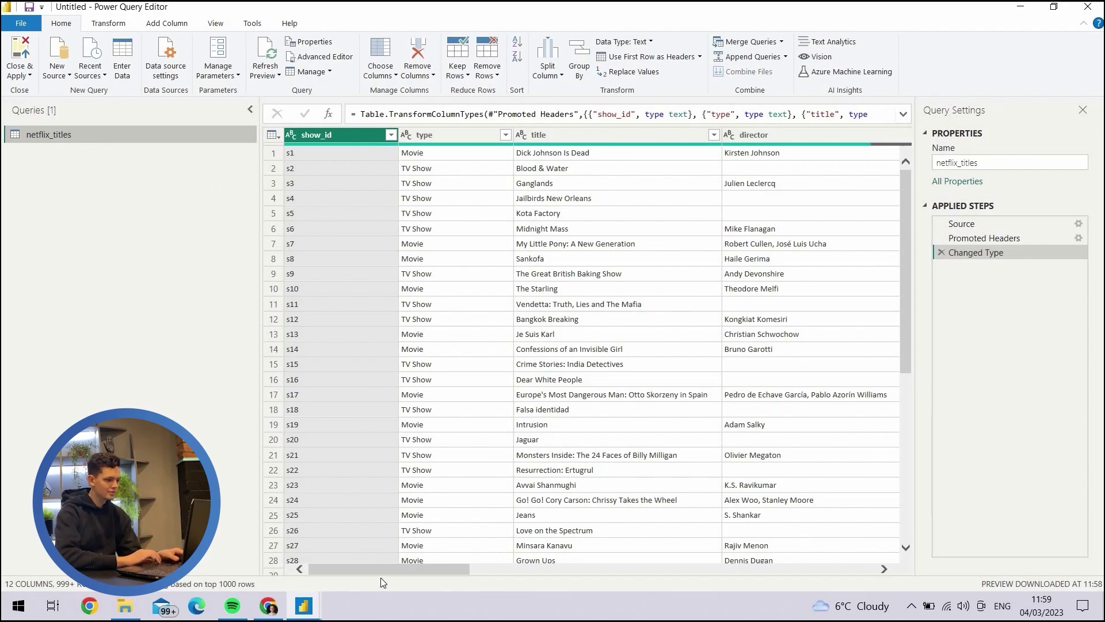
Step: Review the netflix_titles data at the Promoted Headers, Source and Changed Type applied steps
left_click_drag(426, 569, 458, 570)
left_click_drag(321, 559, 322, 558)
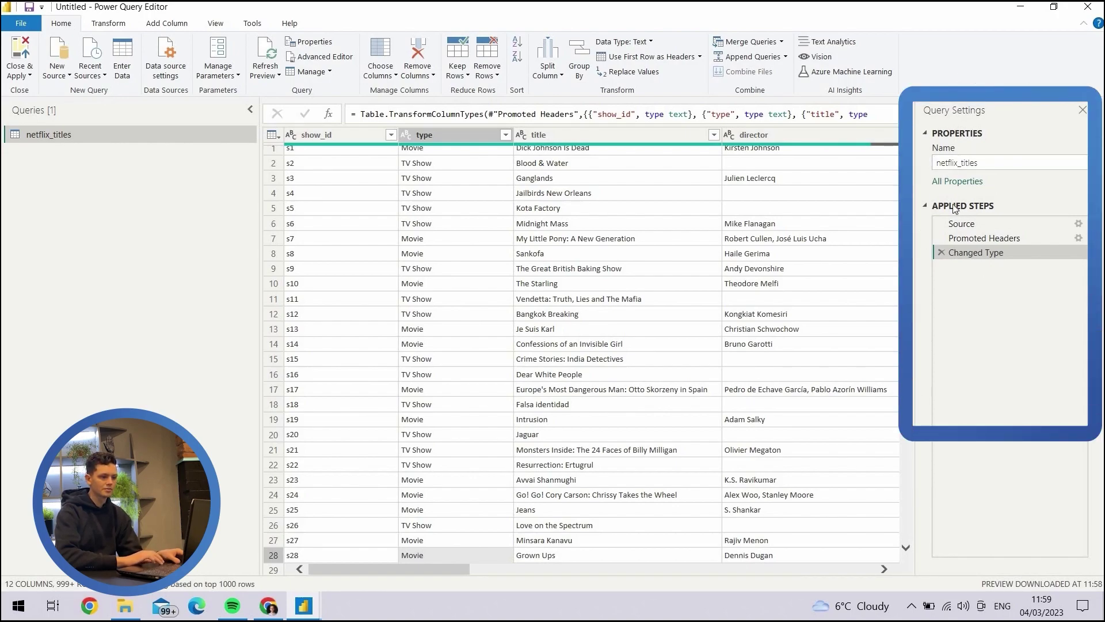
left_click(986, 238)
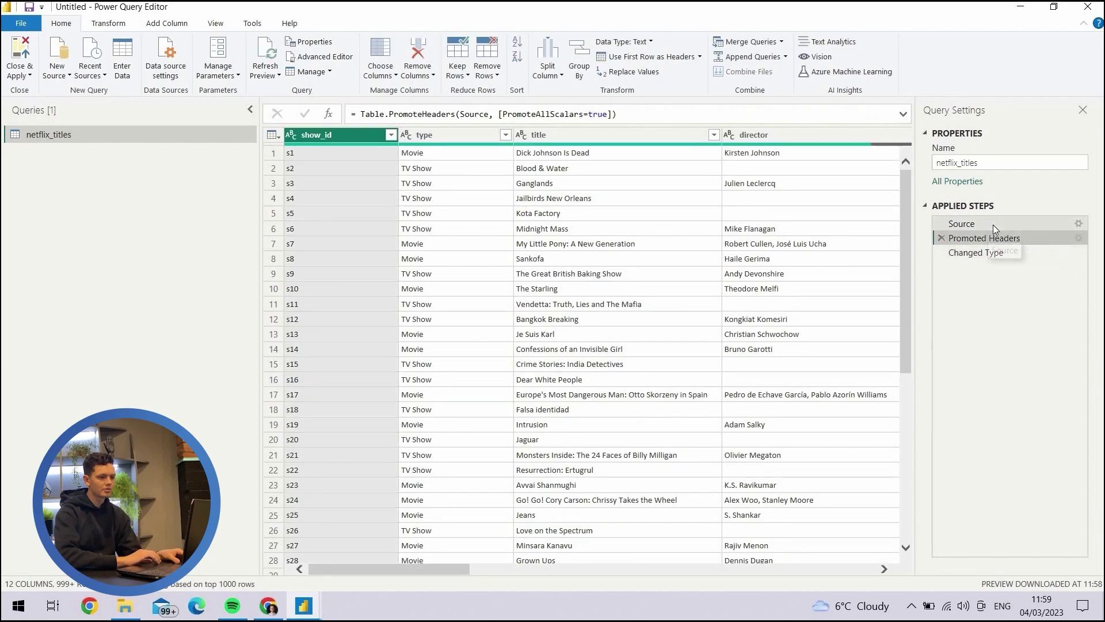
left_click(992, 225)
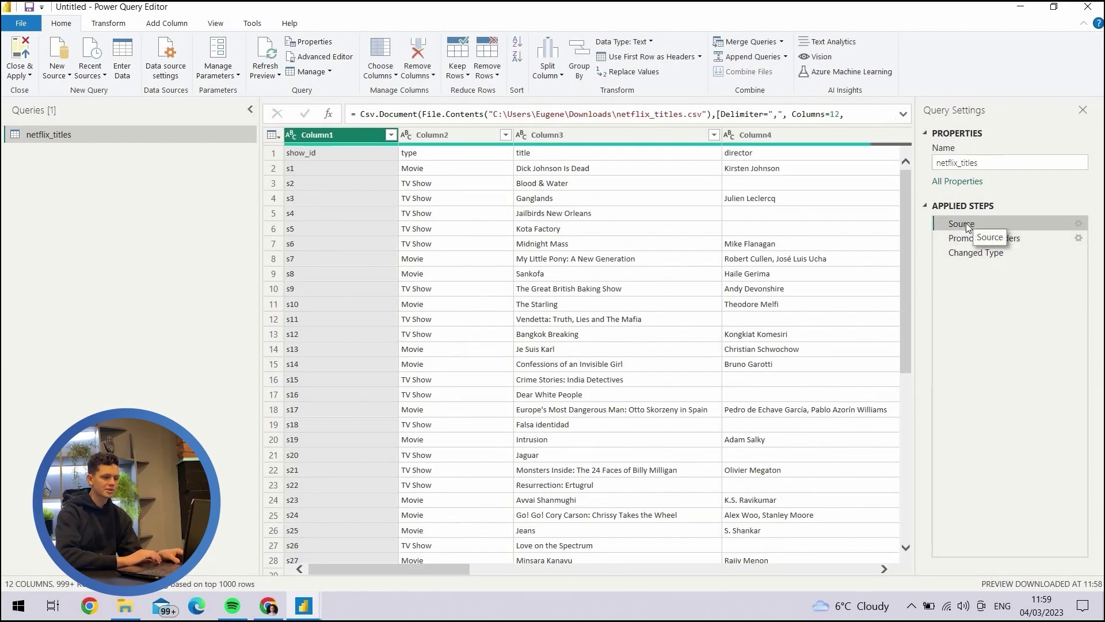
left_click(971, 241)
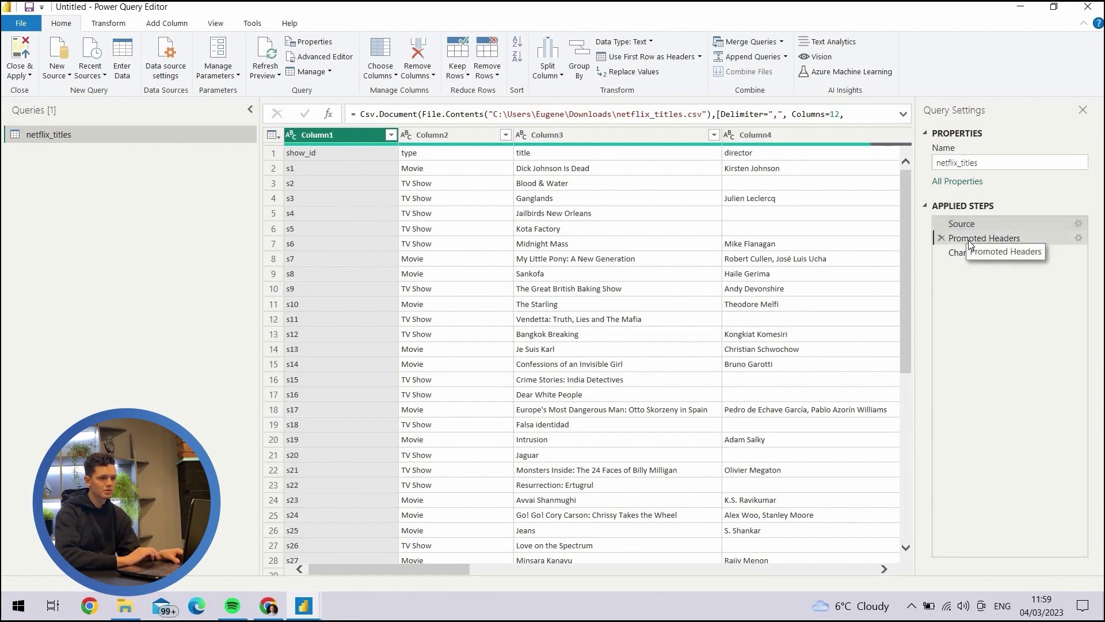
left_click(972, 253)
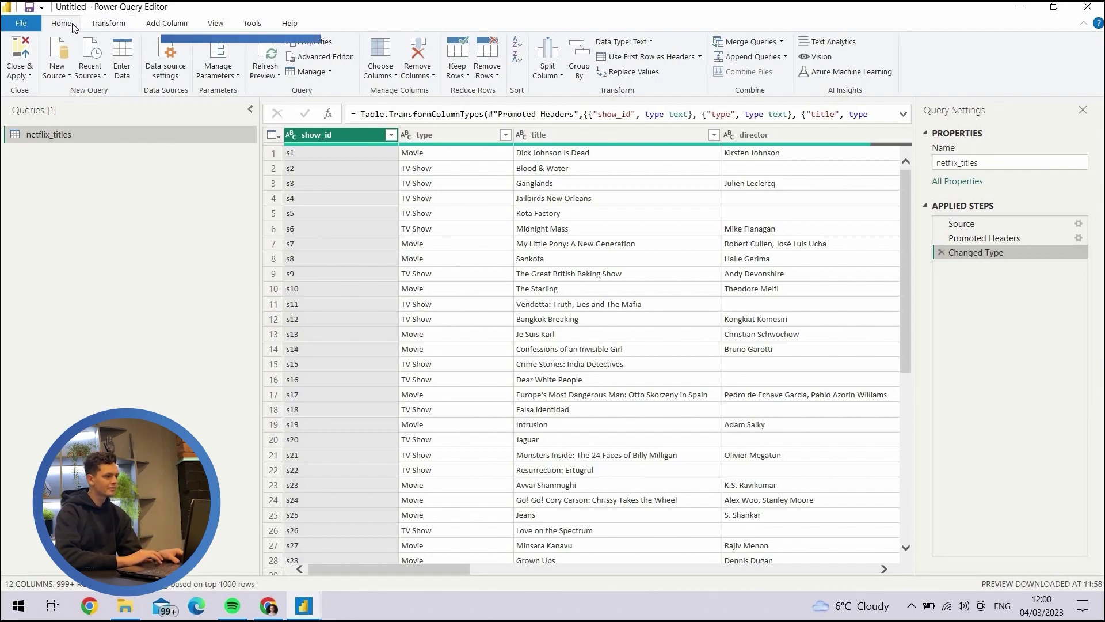
Step: Hide and restore the formula bar, and expand it to read the full Changed Type formula before collapsing it
left_click(214, 25)
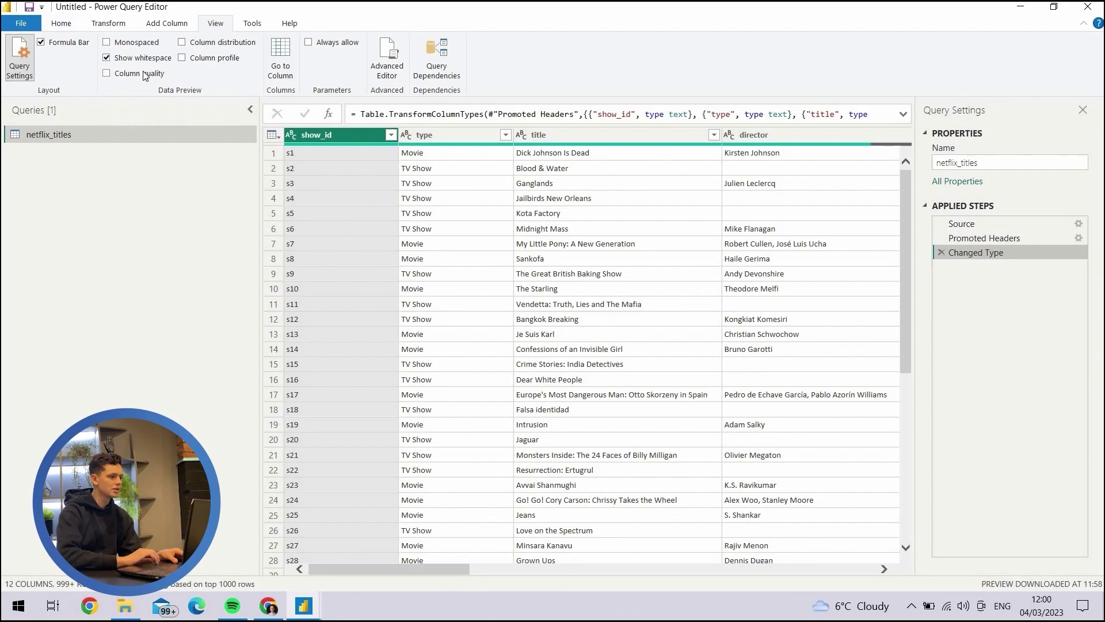
left_click(41, 46)
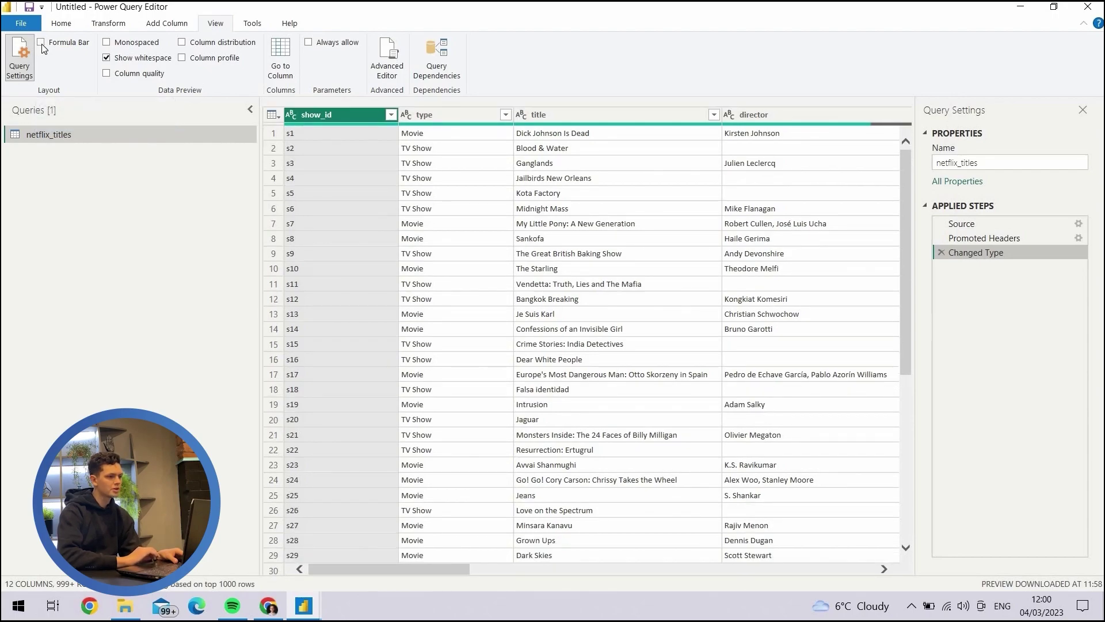
left_click(41, 46)
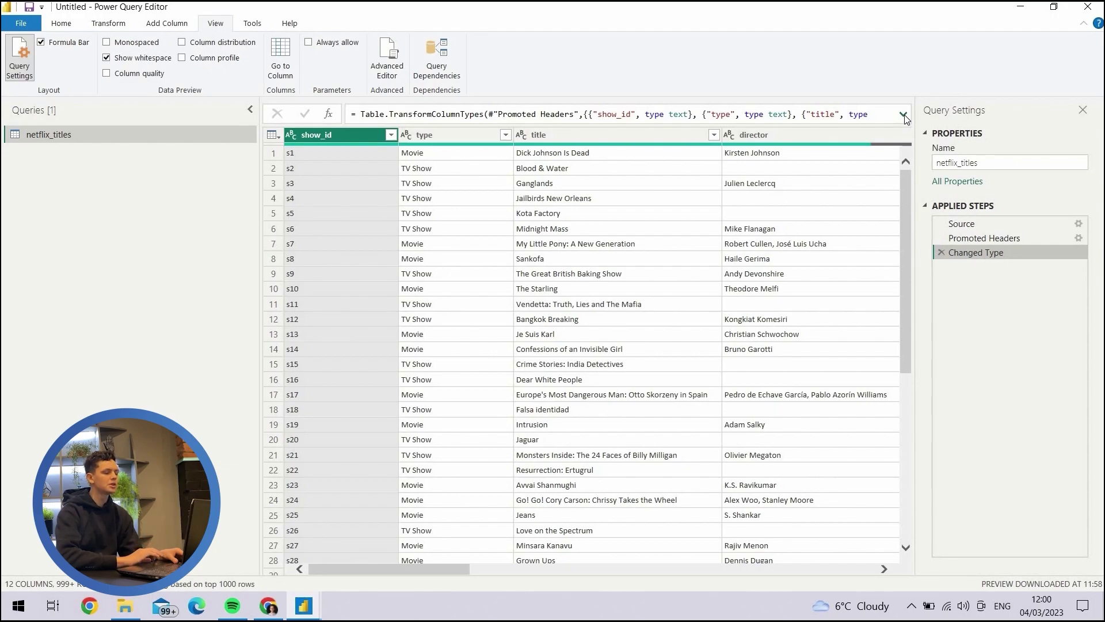
left_click(903, 115)
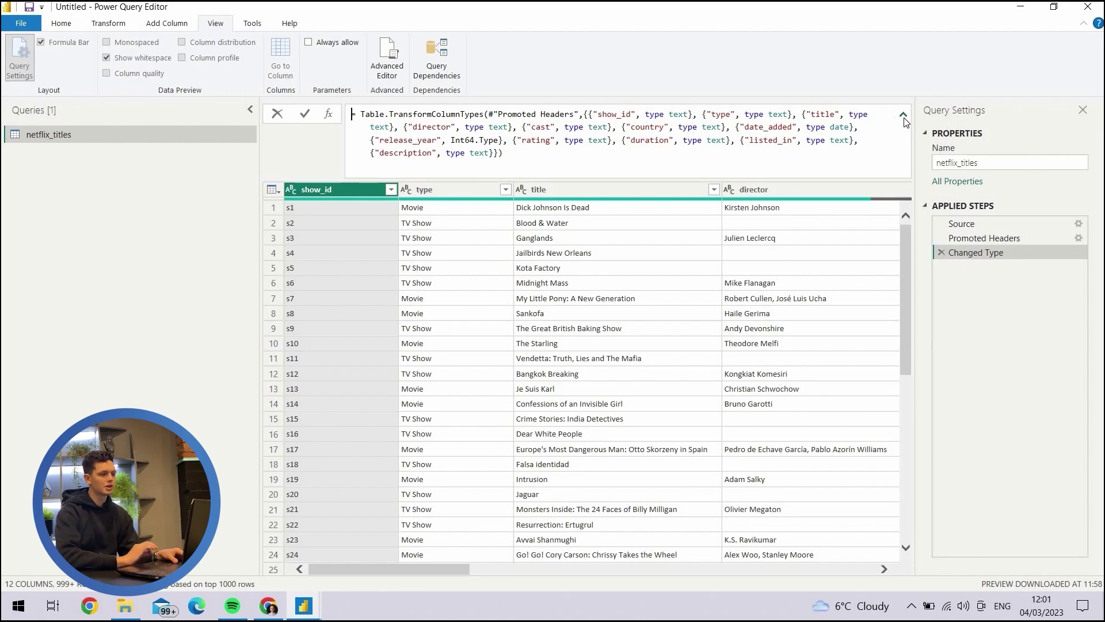
left_click(903, 115)
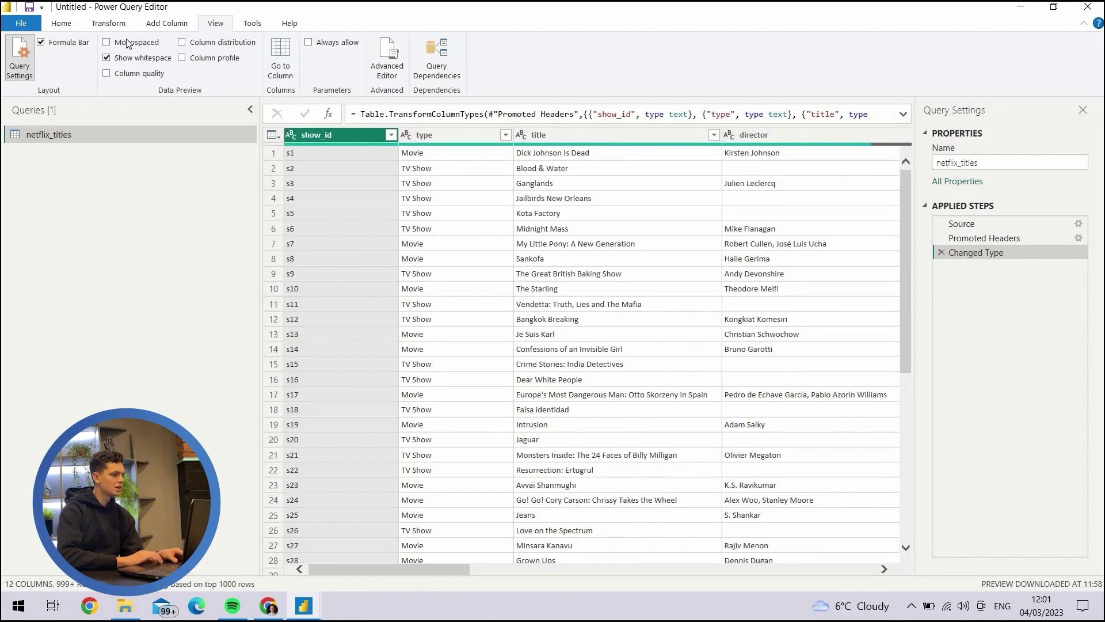
Step: Show the column quality figures, examine them across the netflix_titles columns, and turn them off again
left_click(124, 73)
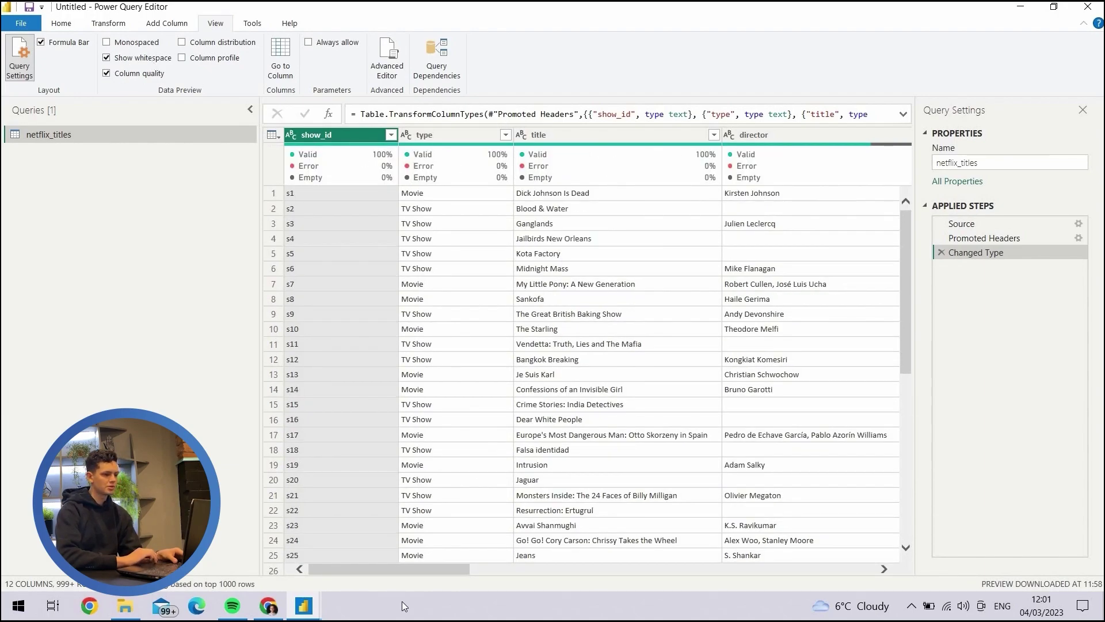
left_click(477, 568)
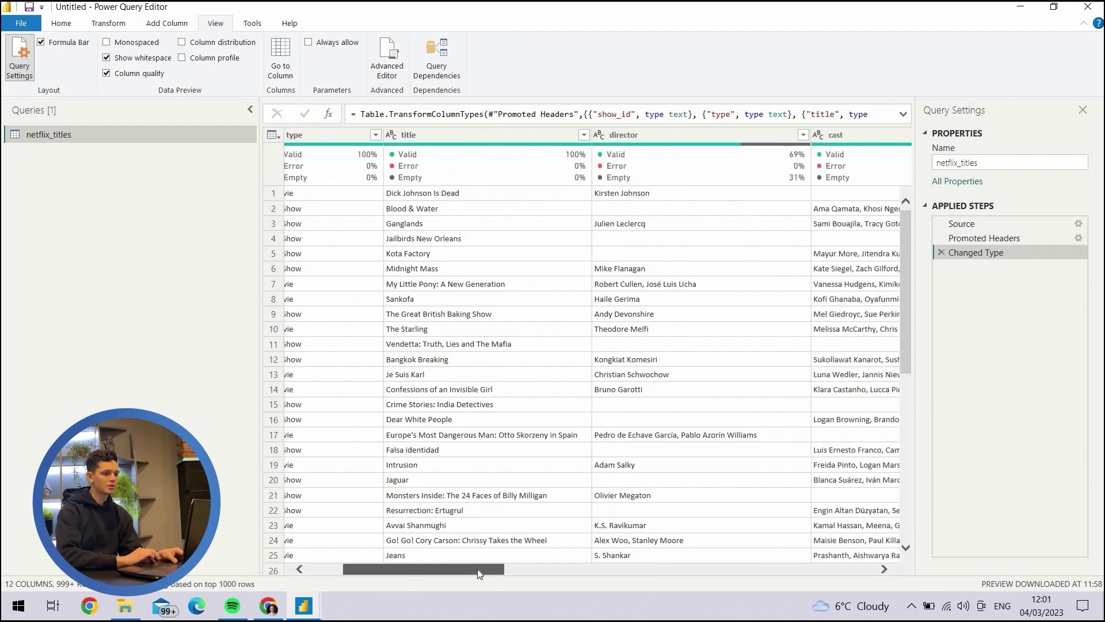
left_click_drag(357, 575, 326, 575)
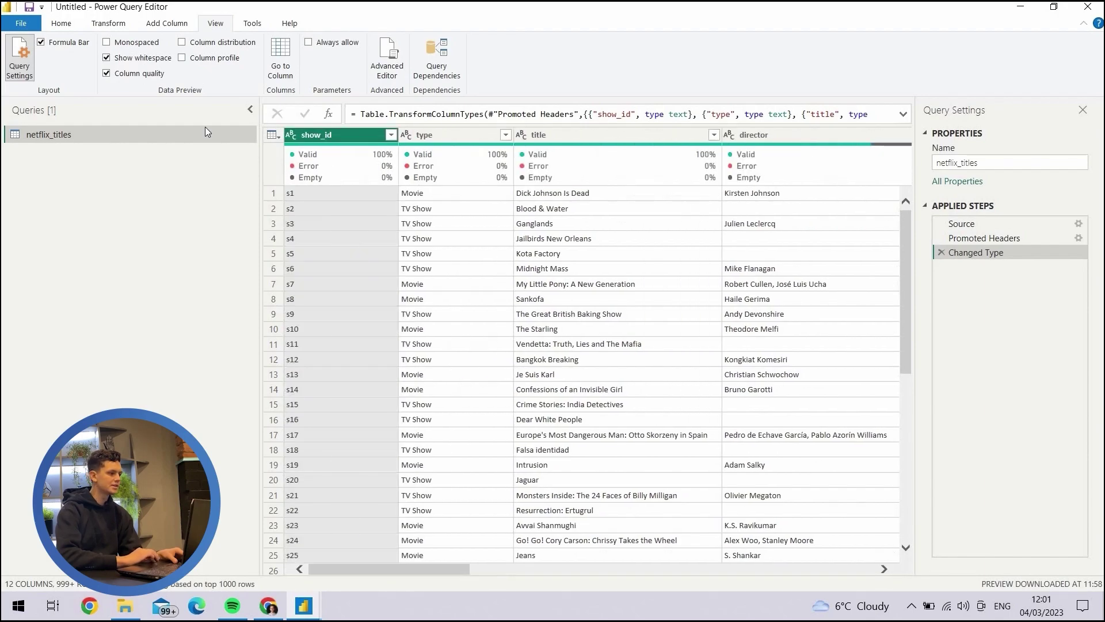
left_click(124, 71)
Step: Show the column distribution charts, inspect the type column's distribution, and hide the charts again
left_click(208, 48)
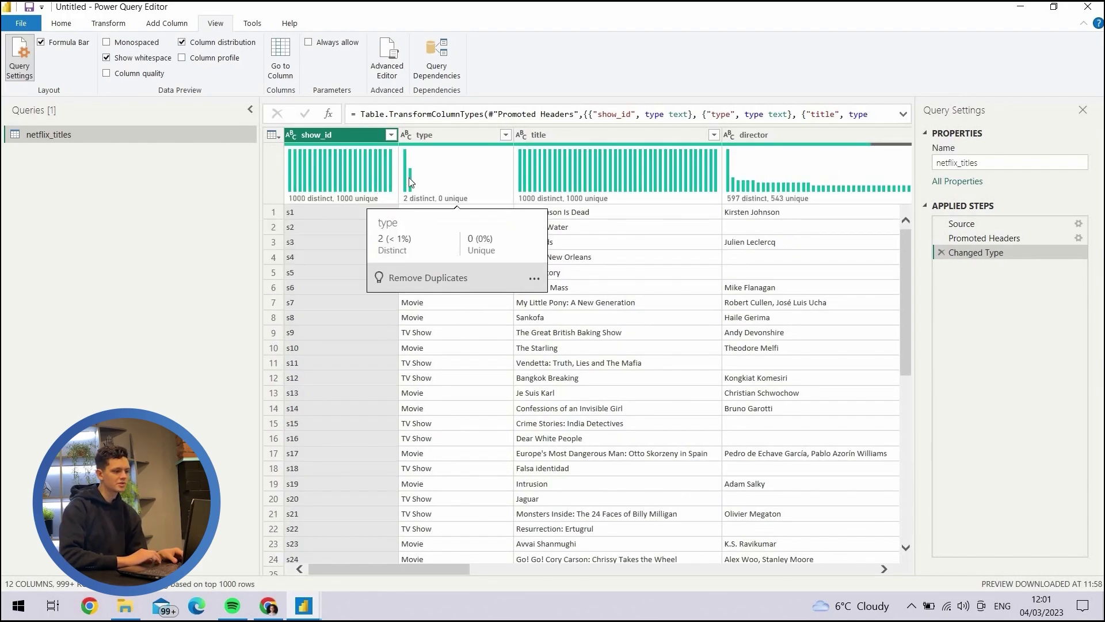
left_click(411, 183)
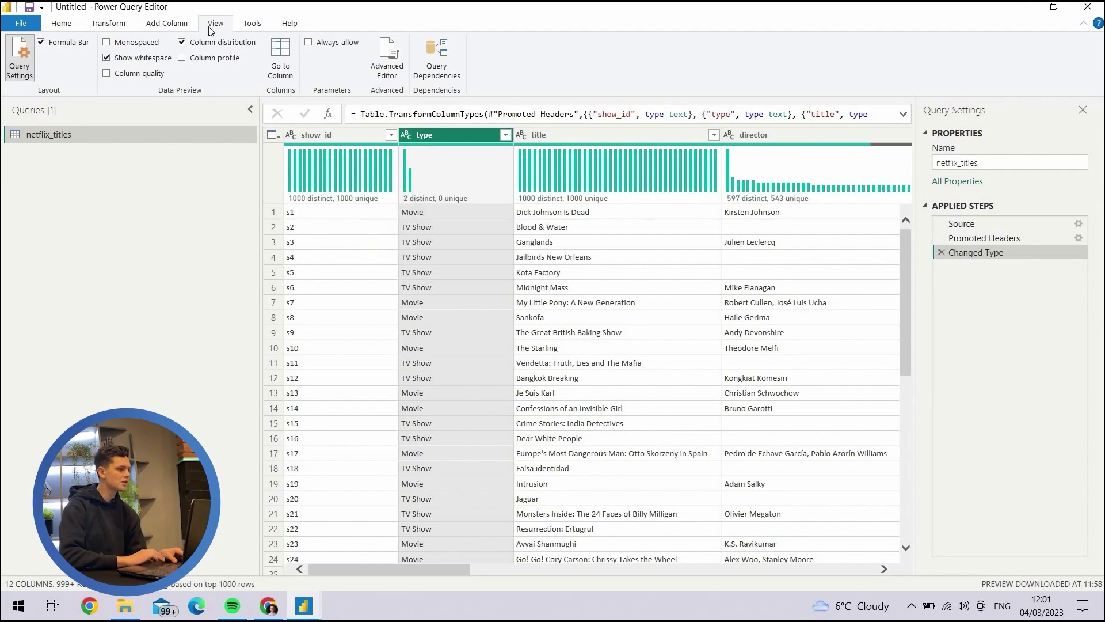
left_click(193, 42)
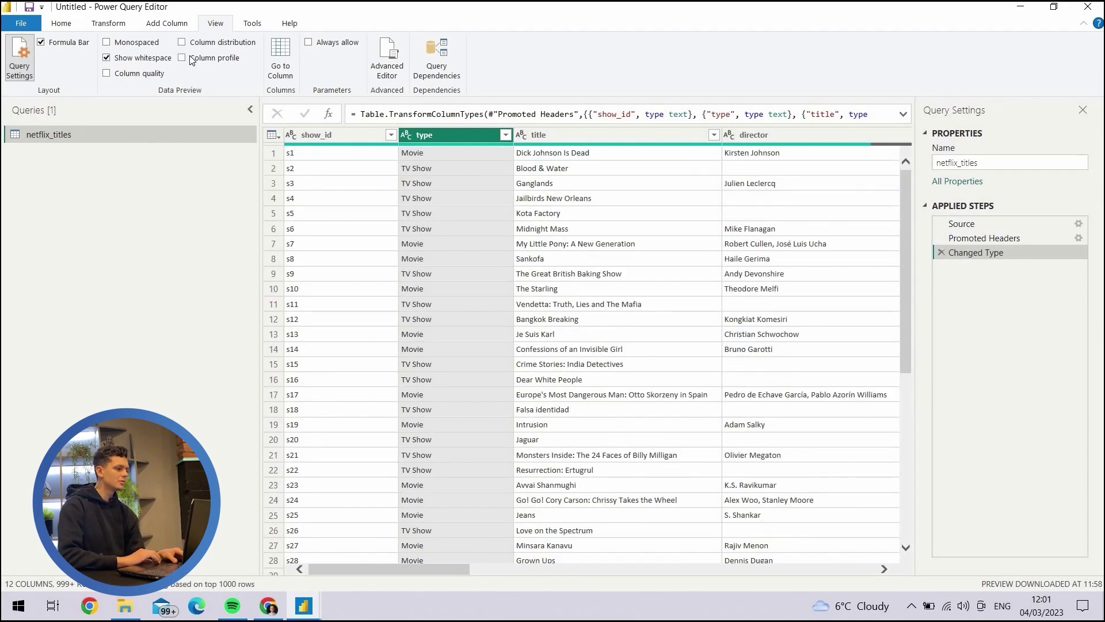
Step: Turn on the column profile, examine the statistics and value distribution of the type, title and director columns, and turn it off
left_click(191, 58)
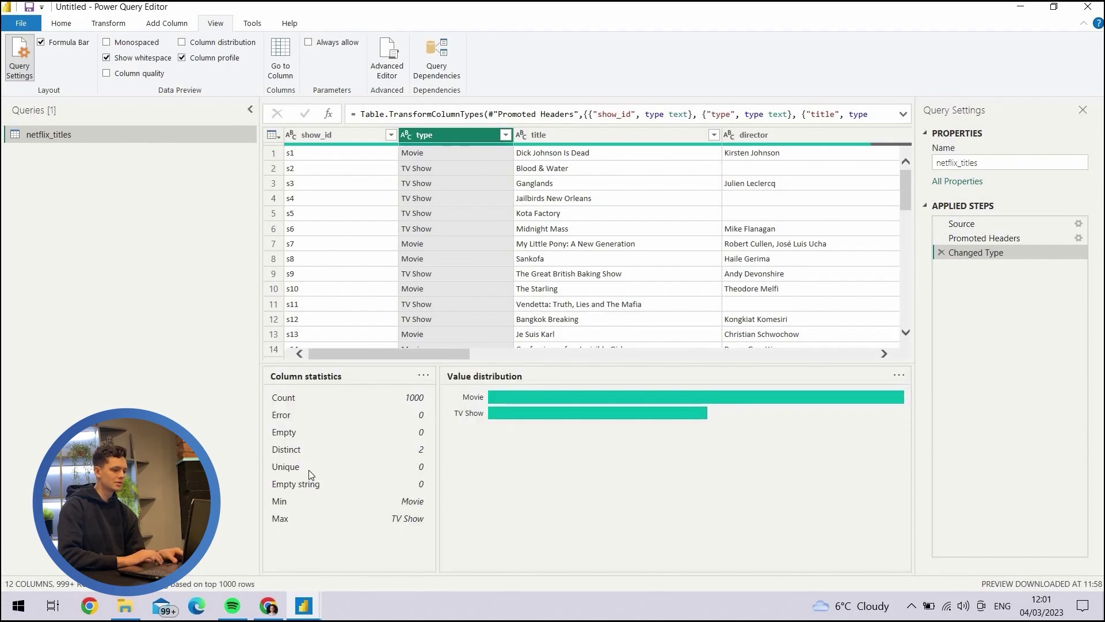
left_click(557, 133)
scroll(618, 440, "down", 3)
scroll(618, 439, "up", 3)
left_click(767, 135)
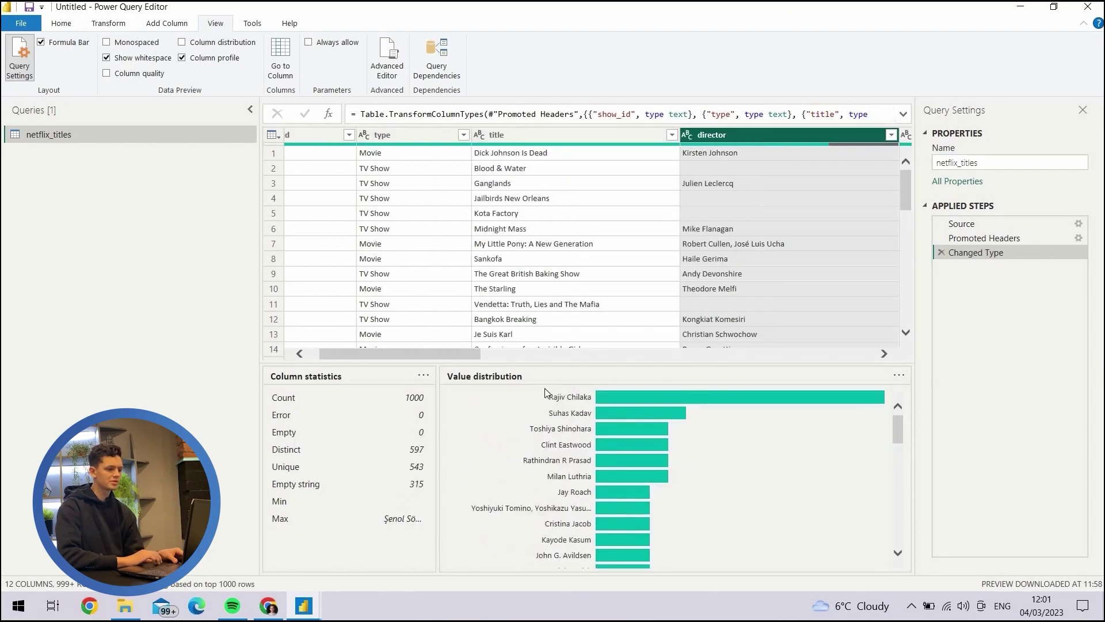
left_click(228, 61)
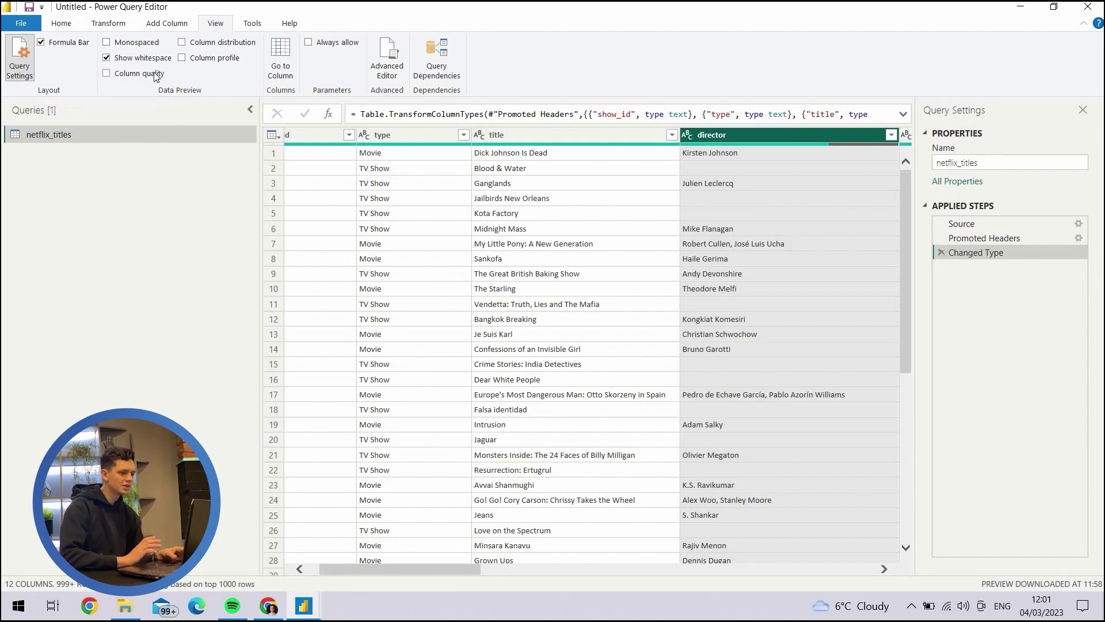
Step: Use Choose Columns to keep every netflix_titles column except cast, rating and description
left_click(61, 23)
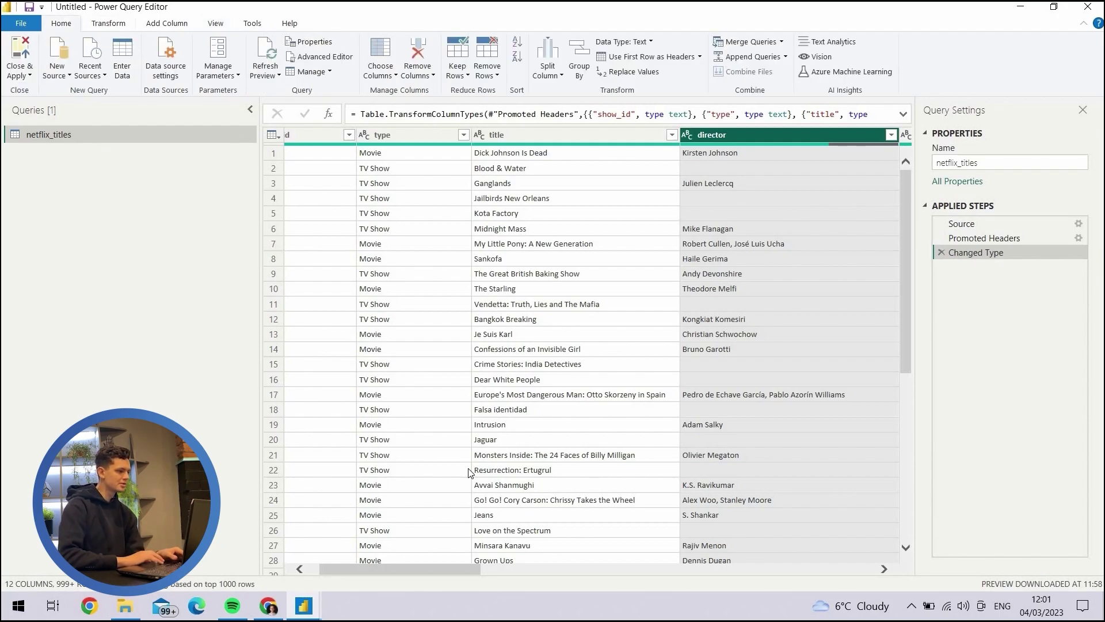
left_click_drag(439, 573, 294, 586)
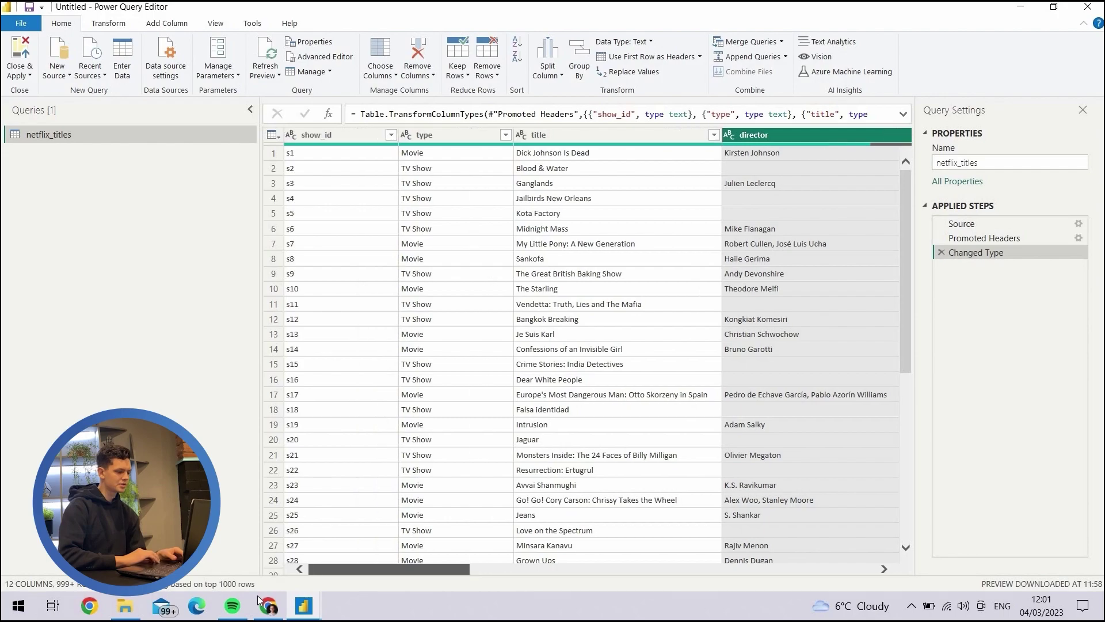
mouse_move(260, 601)
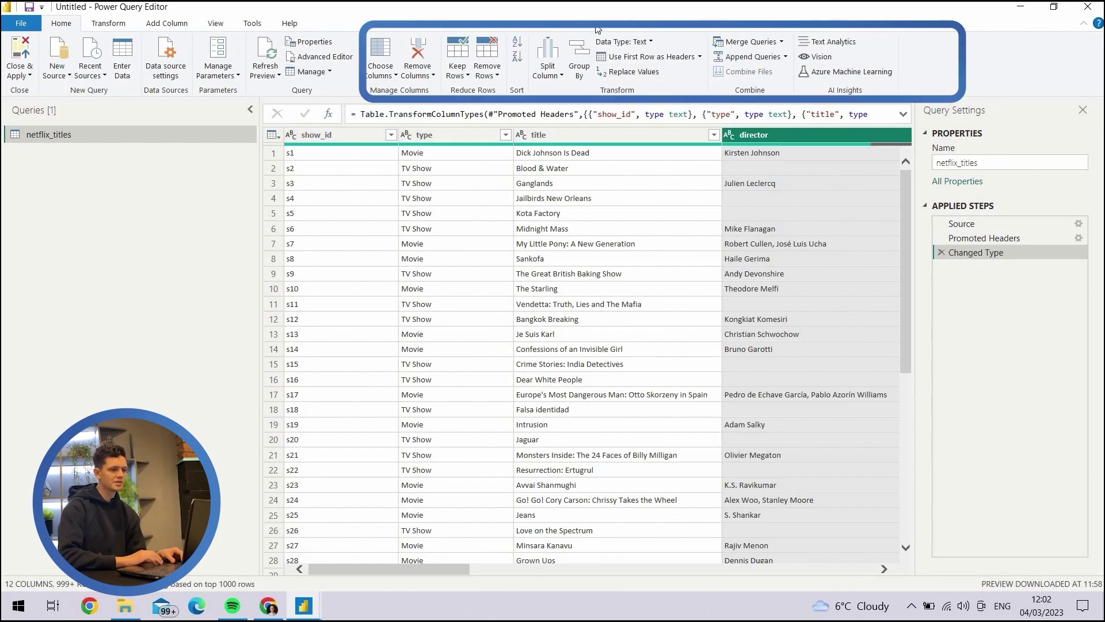
left_click(371, 54)
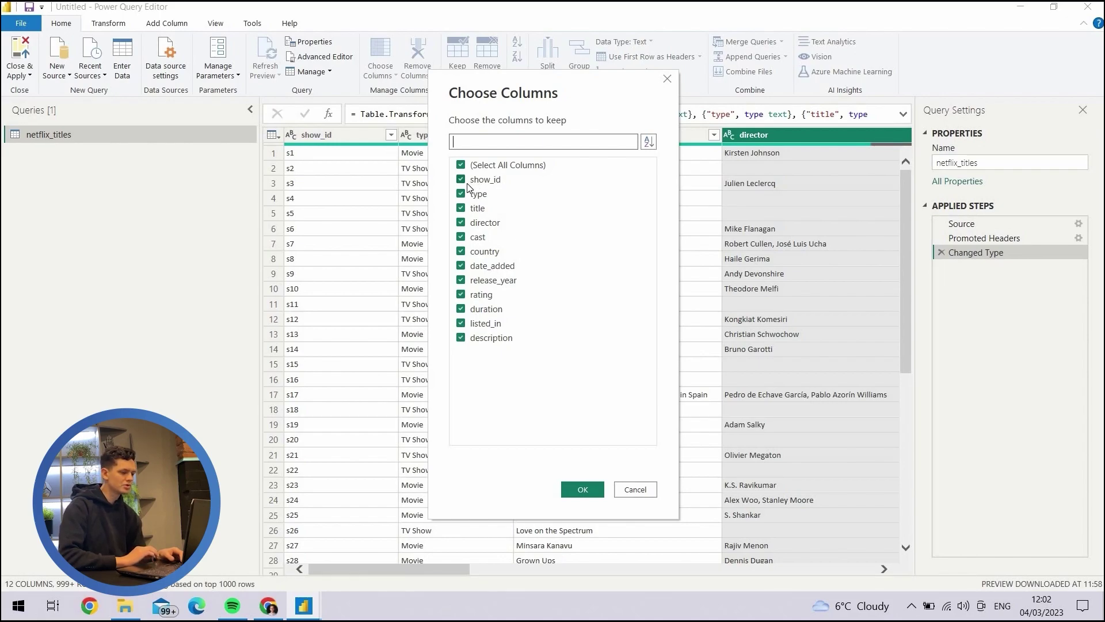
left_click(476, 239)
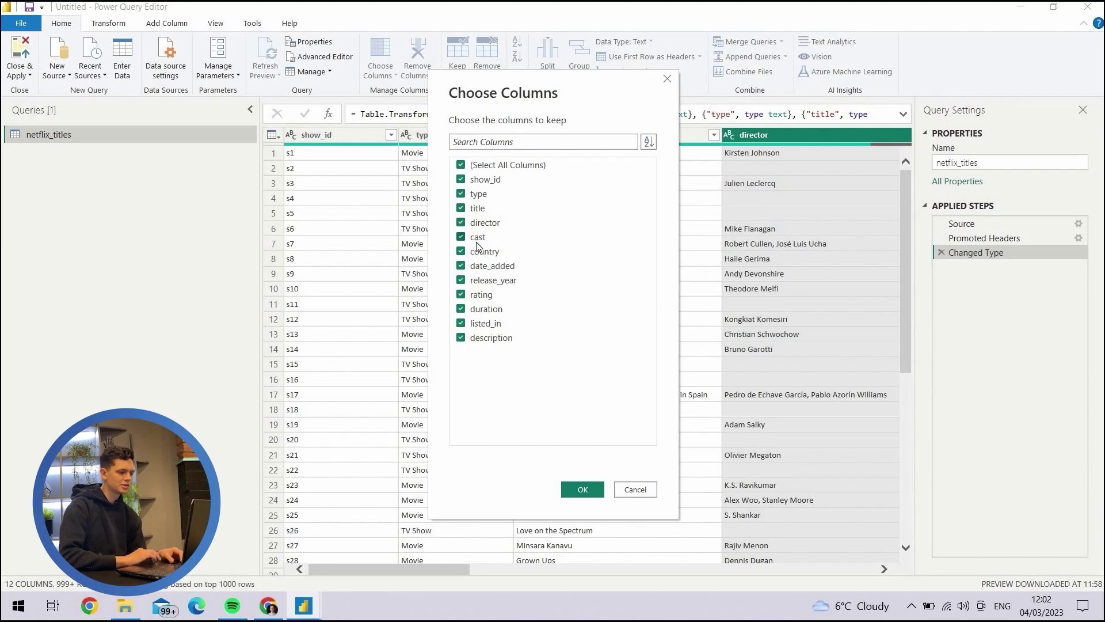
left_click(489, 343)
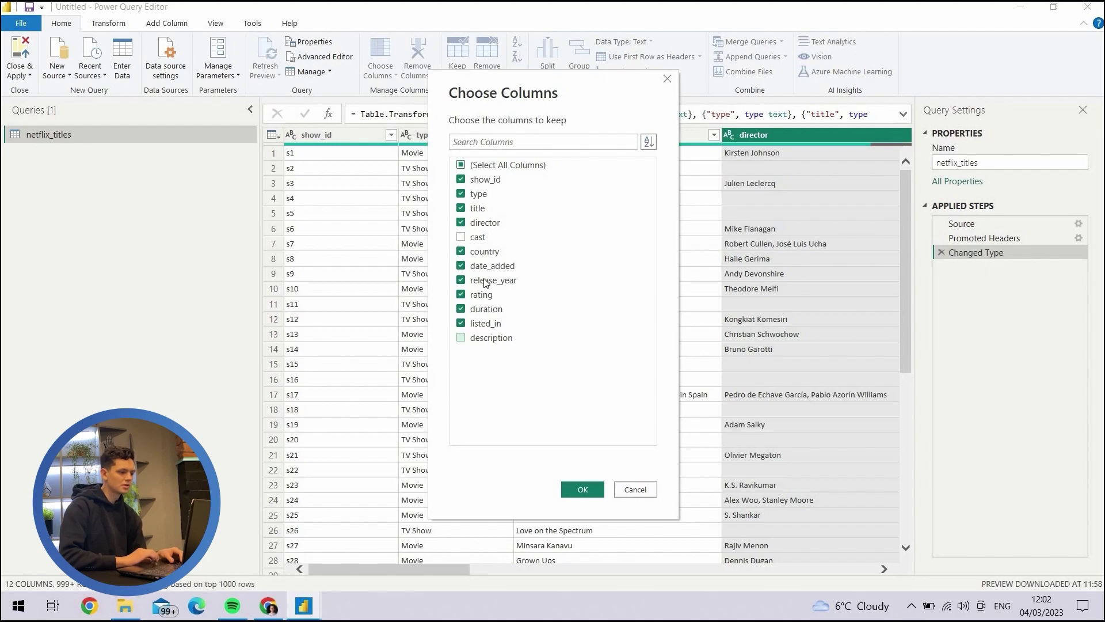
left_click(475, 298)
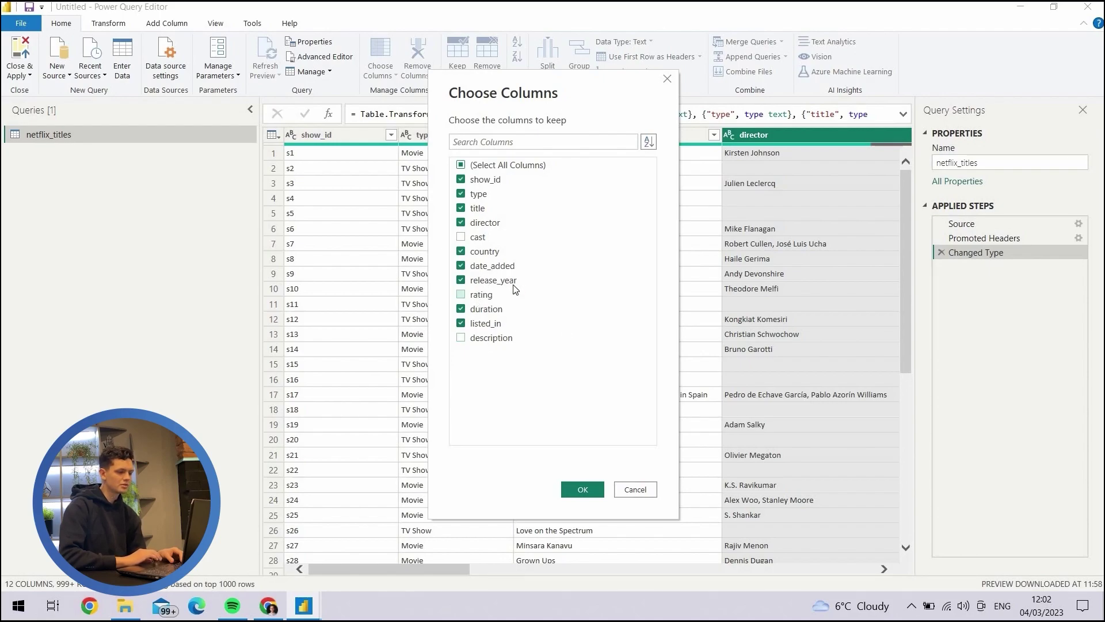
left_click(582, 491)
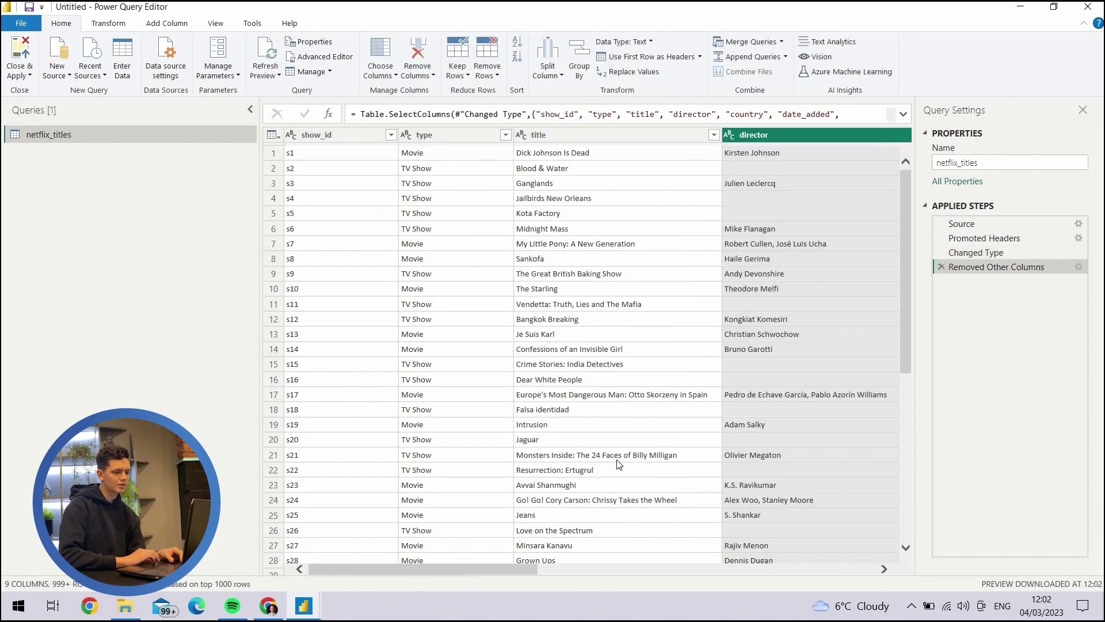
Step: Check the remaining columns in the table and delete the Removed Other Columns step
left_click_drag(492, 566, 648, 565)
scroll(845, 552, "right", 5)
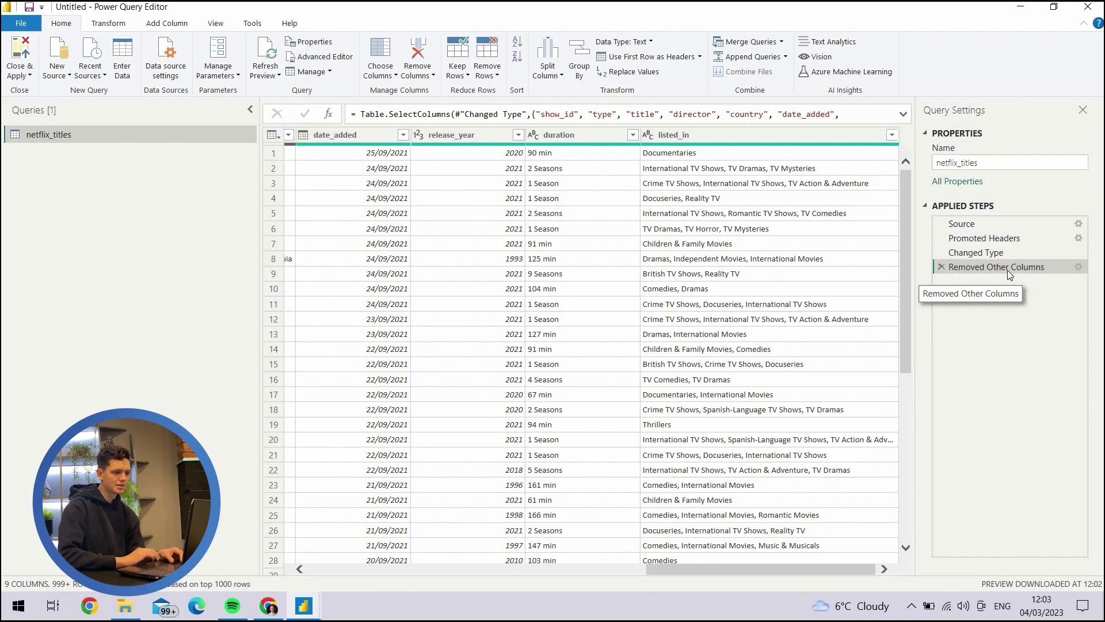
left_click(940, 268)
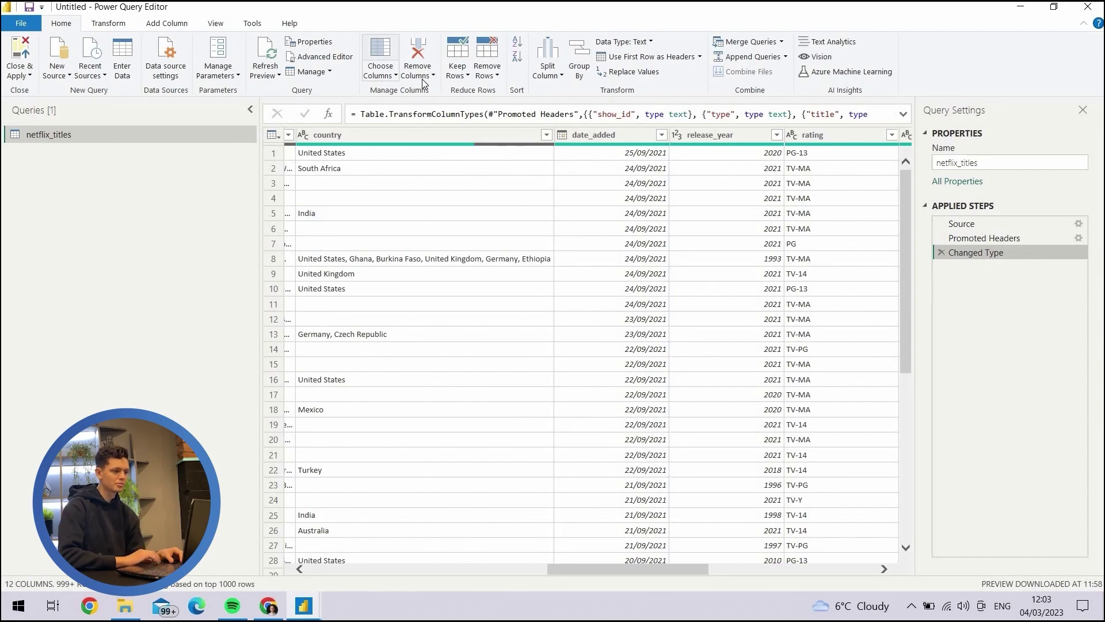
Step: Remove the director column and restore it by deleting the Removed Columns step, doing this twice
left_click(414, 51)
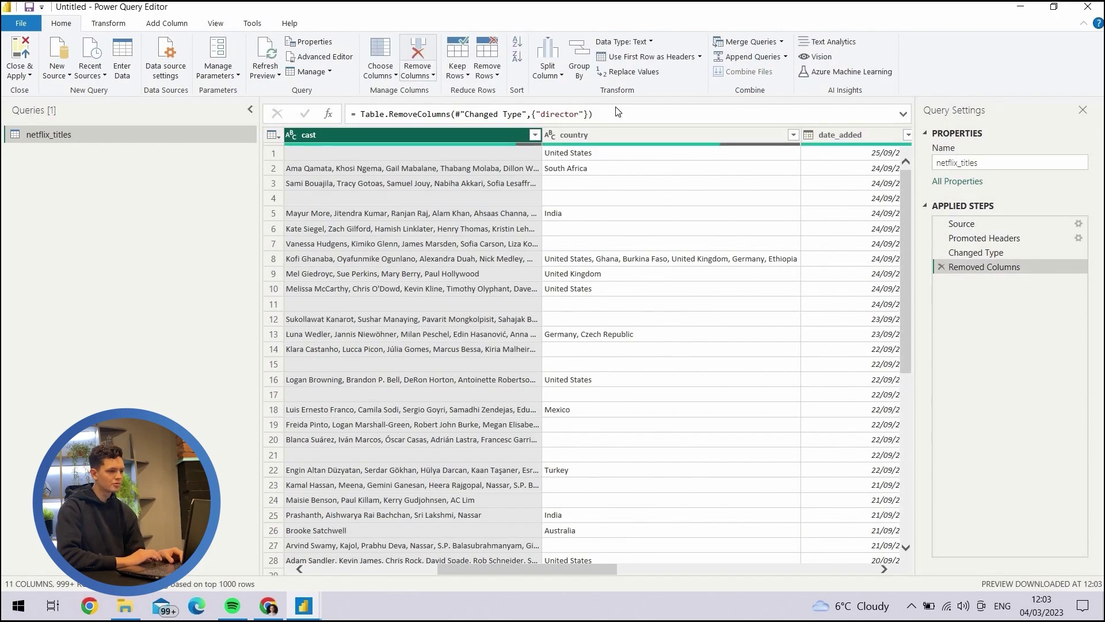
left_click(942, 266)
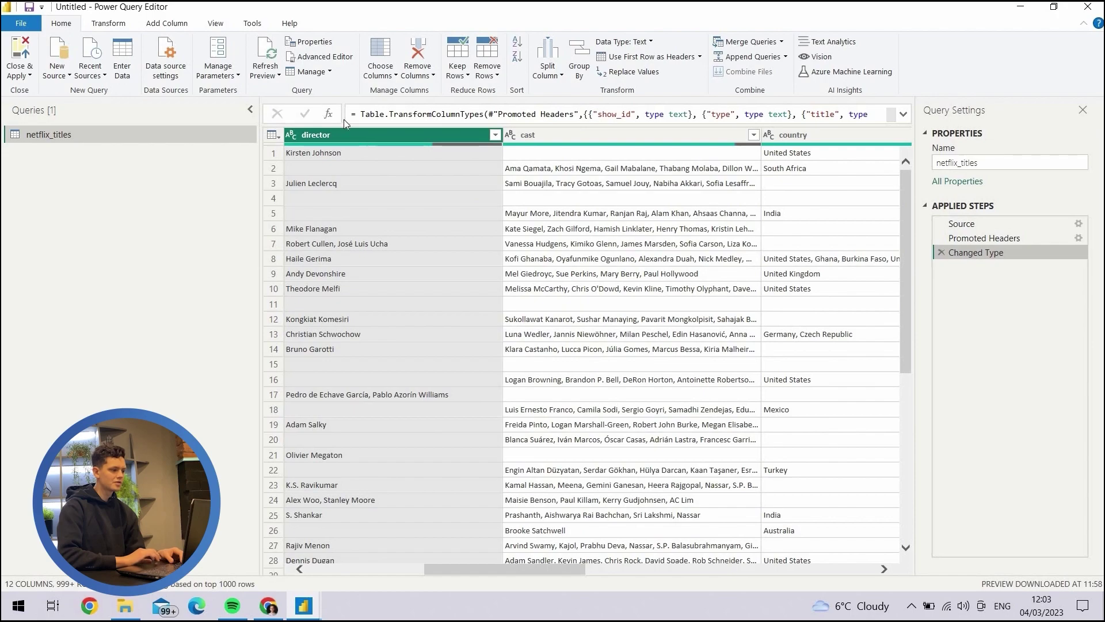
scroll(371, 165, "left", 3)
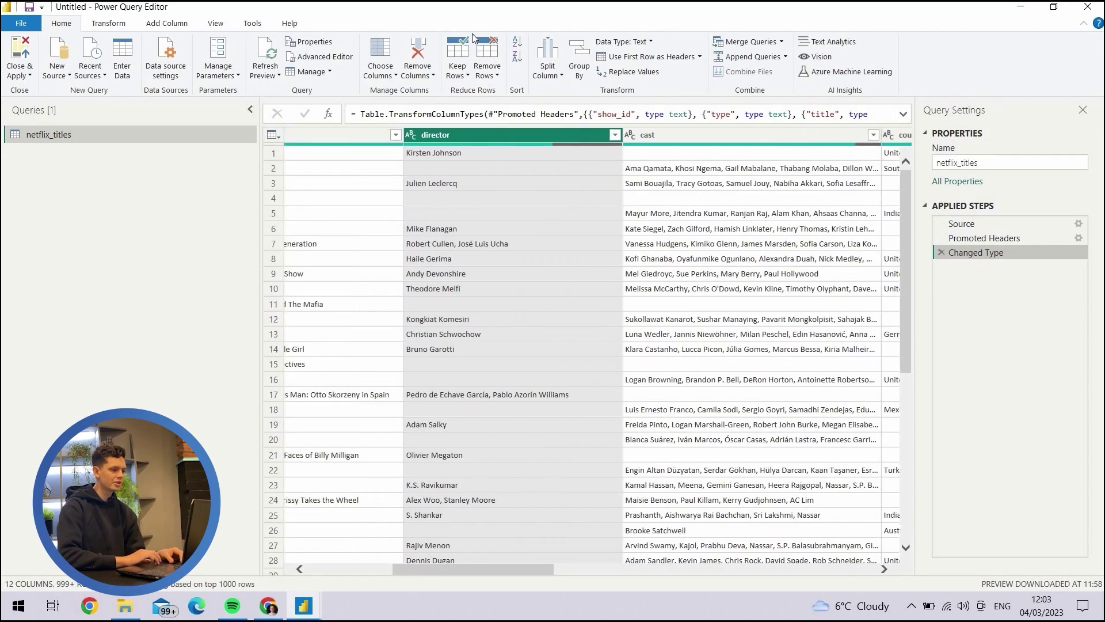
left_click(491, 53)
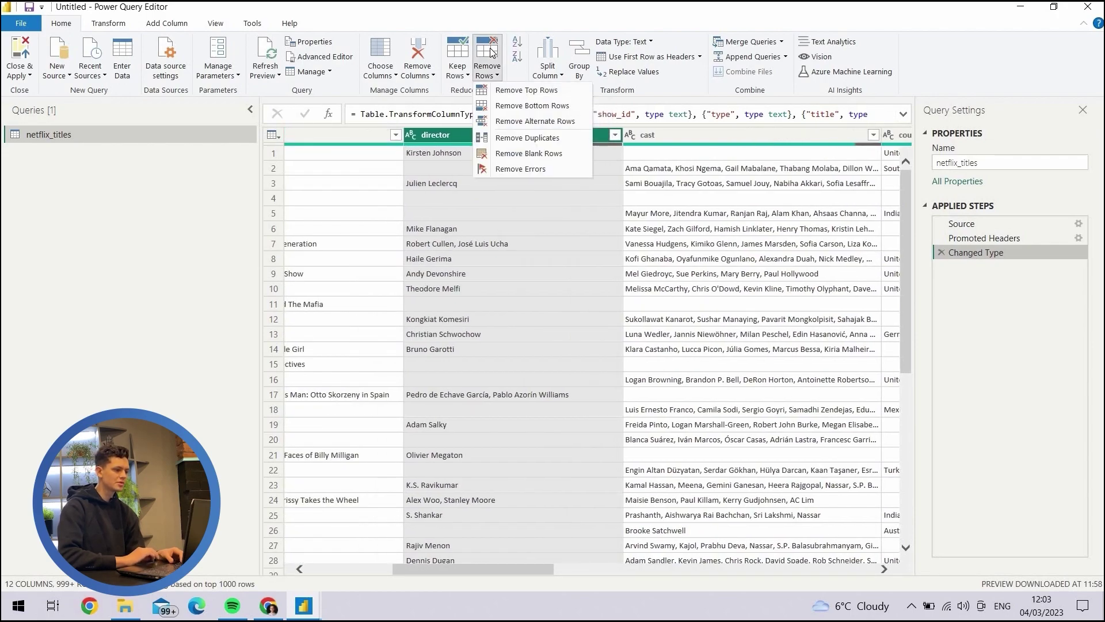
left_click(417, 46)
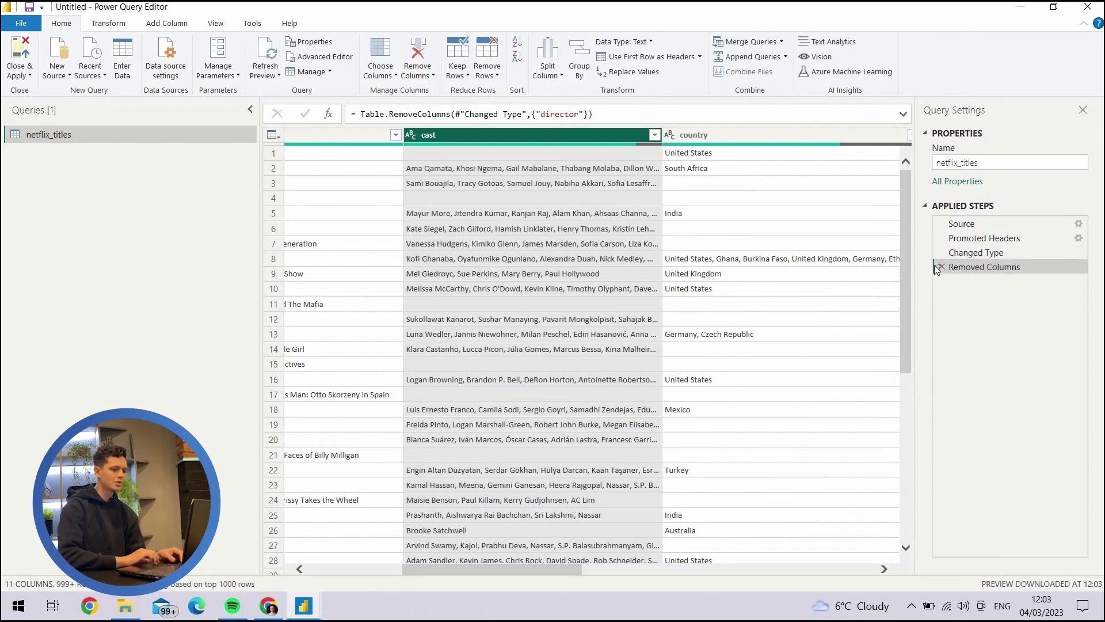
left_click(940, 267)
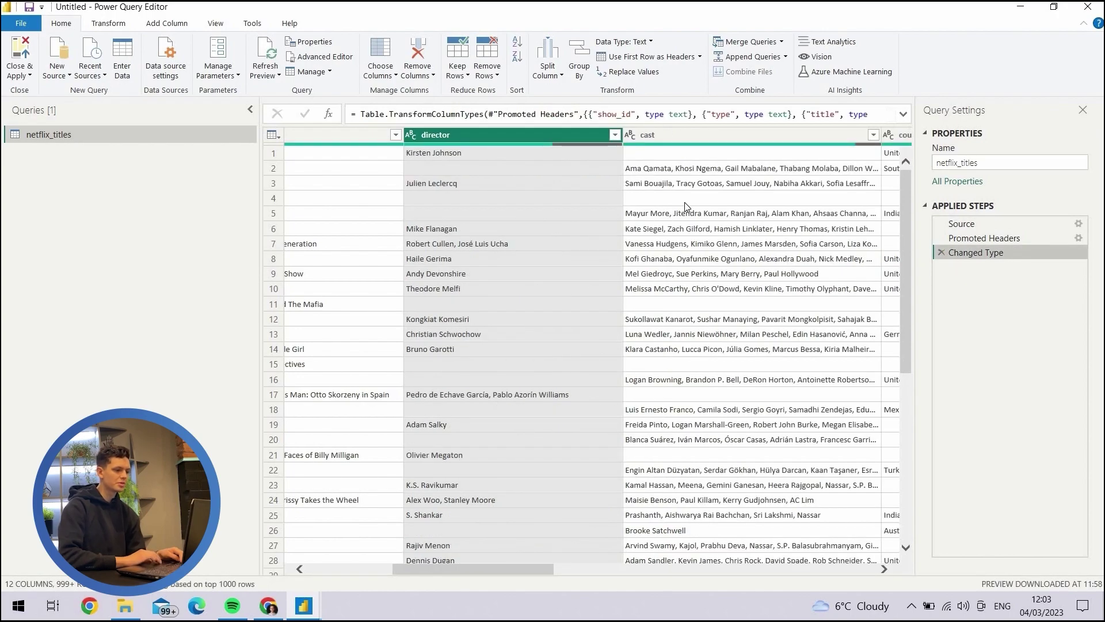
Step: Remove the director and cast columns together, and restore both by deleting the Removed Columns step
left_click(703, 140, "ctrl")
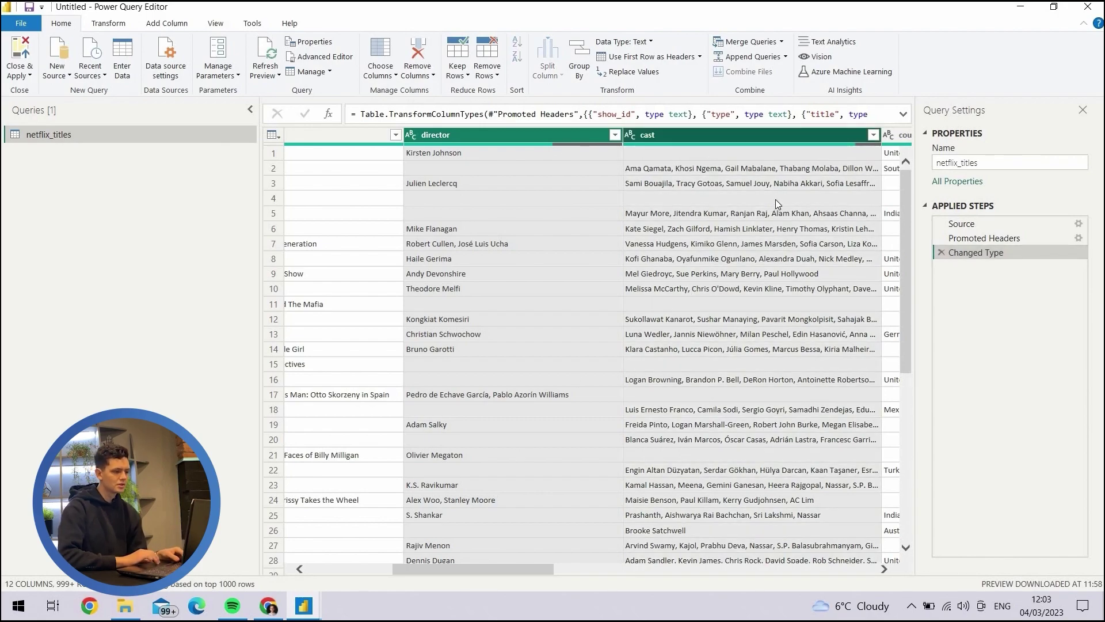
left_click(423, 54)
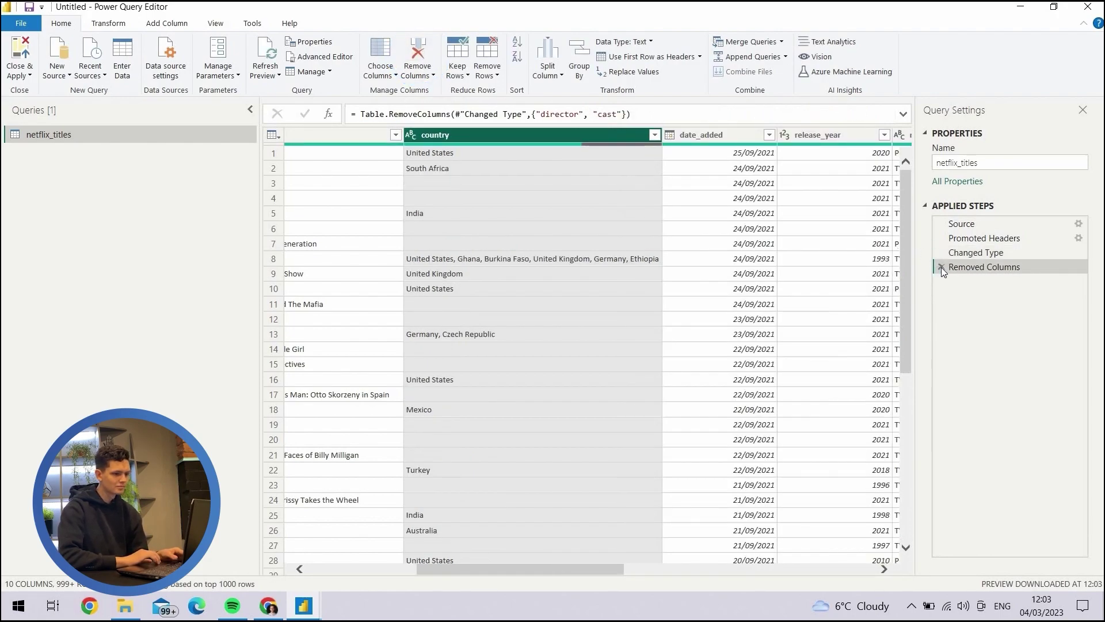
left_click(941, 267)
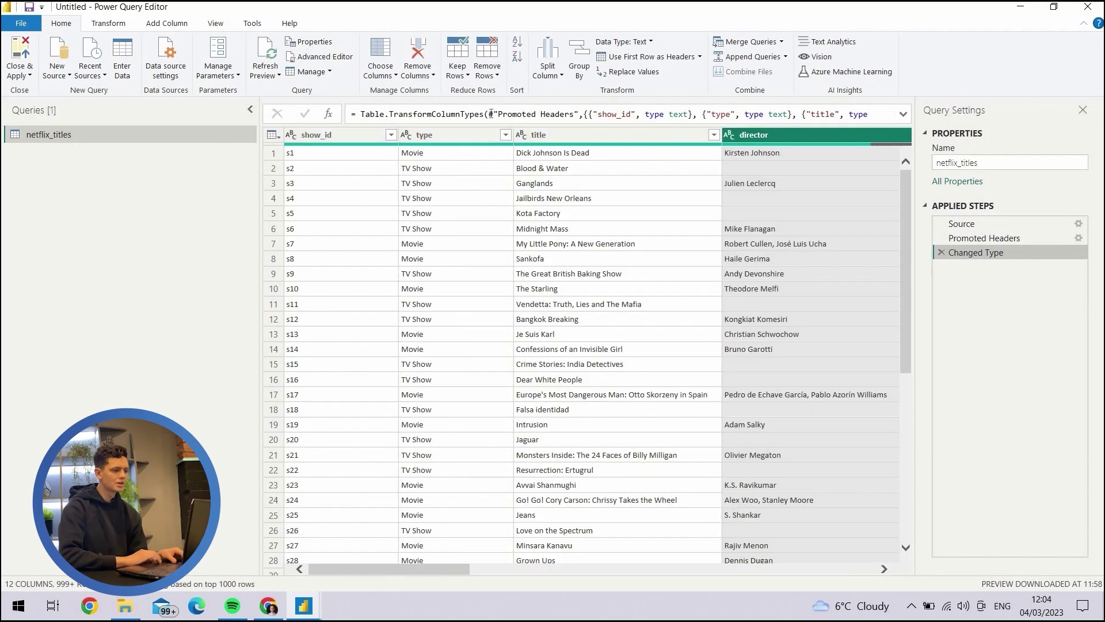
left_click(460, 73)
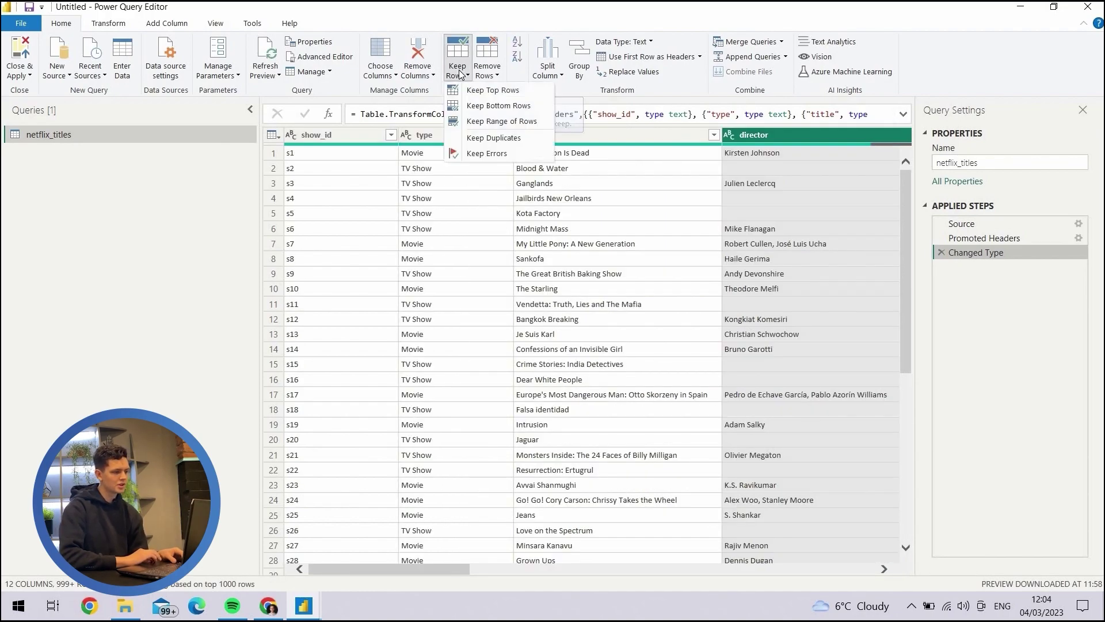
left_click(502, 70)
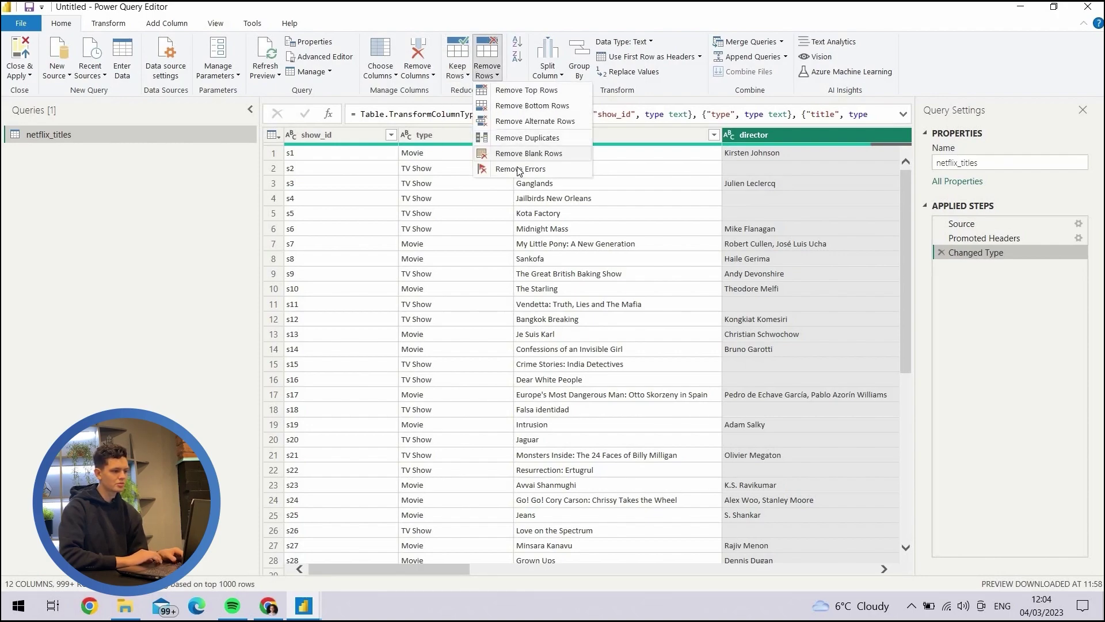
left_click(460, 72)
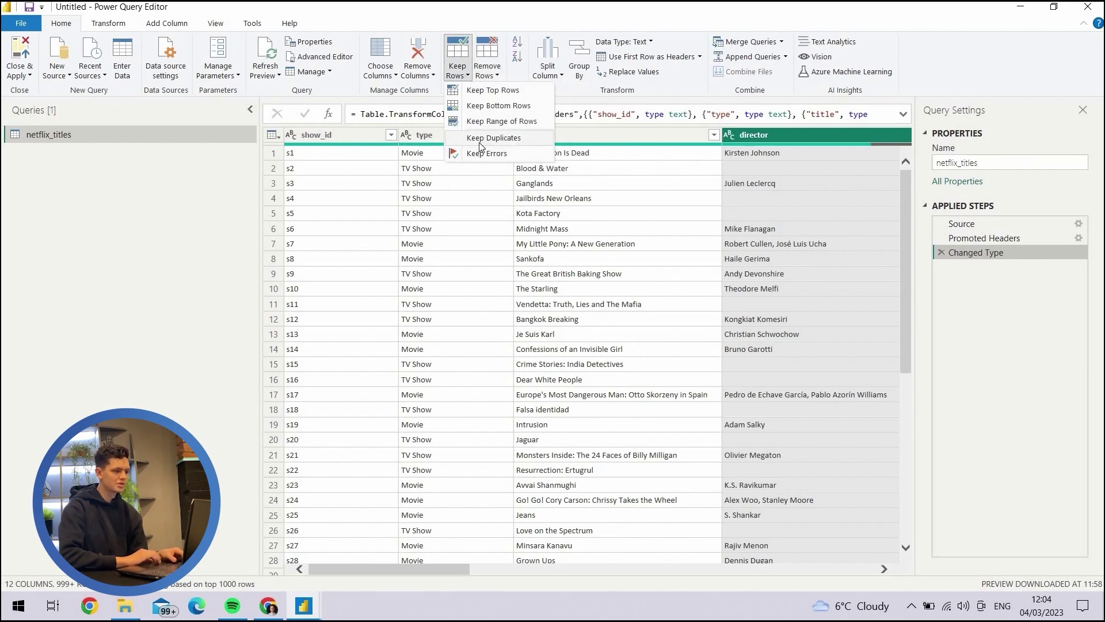
left_click(464, 265)
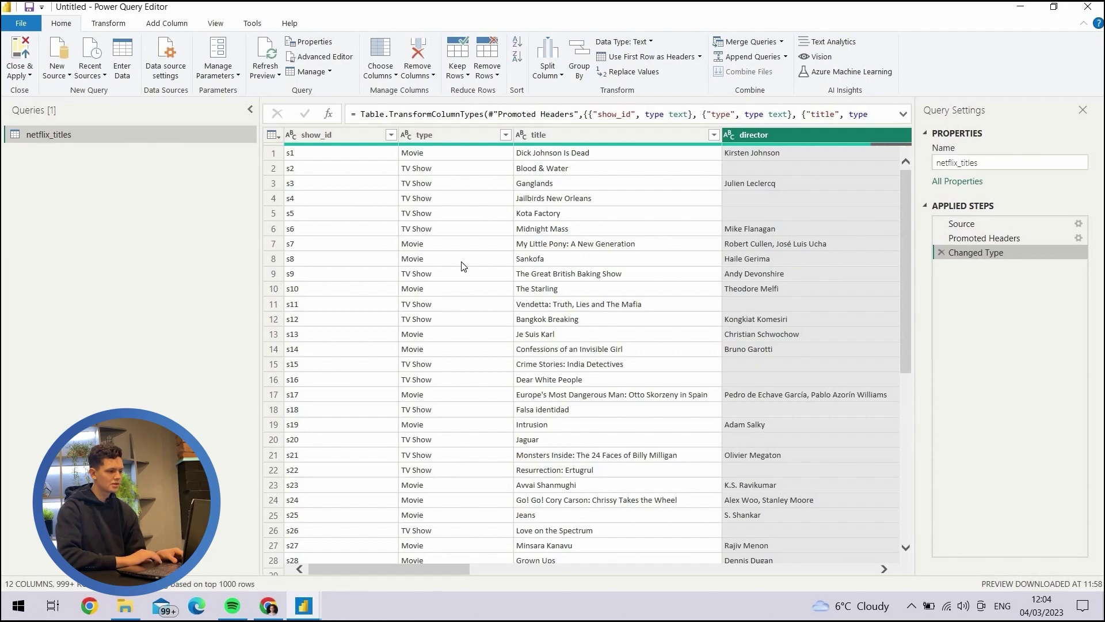
Step: Filter the director column to exclude rows with blank values
scroll(461, 263, "right", 6)
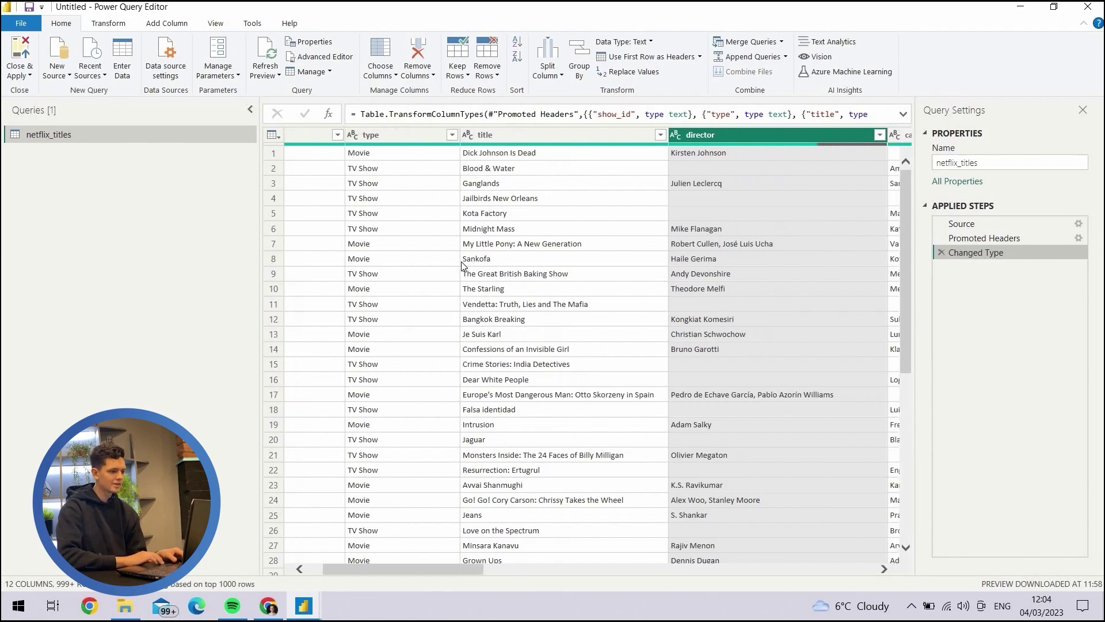
scroll(461, 262, "right", 2)
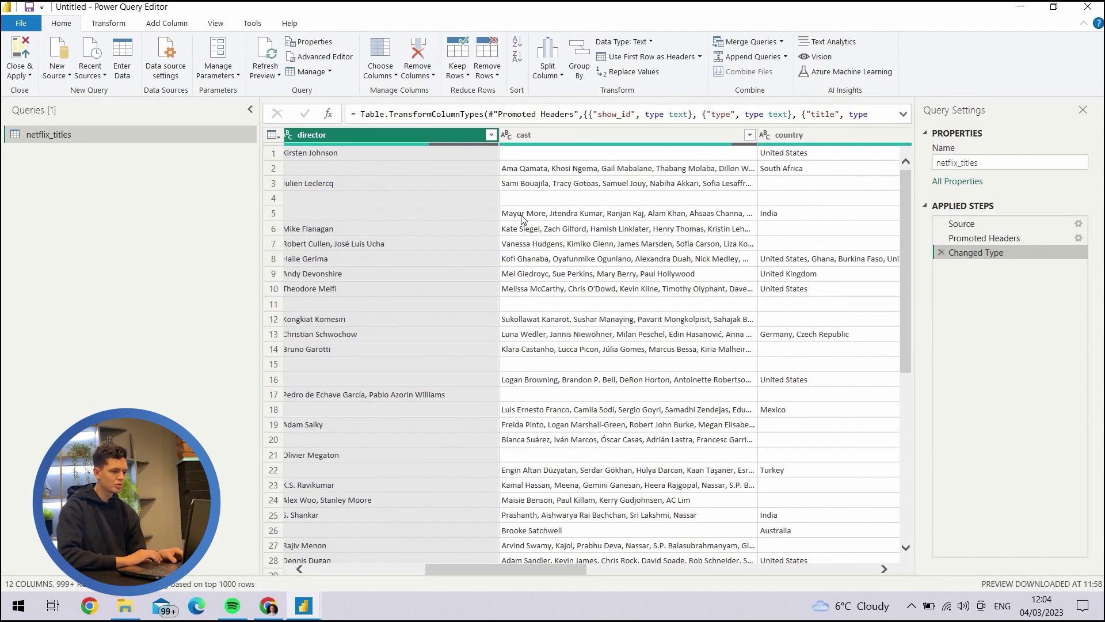
left_click(490, 139)
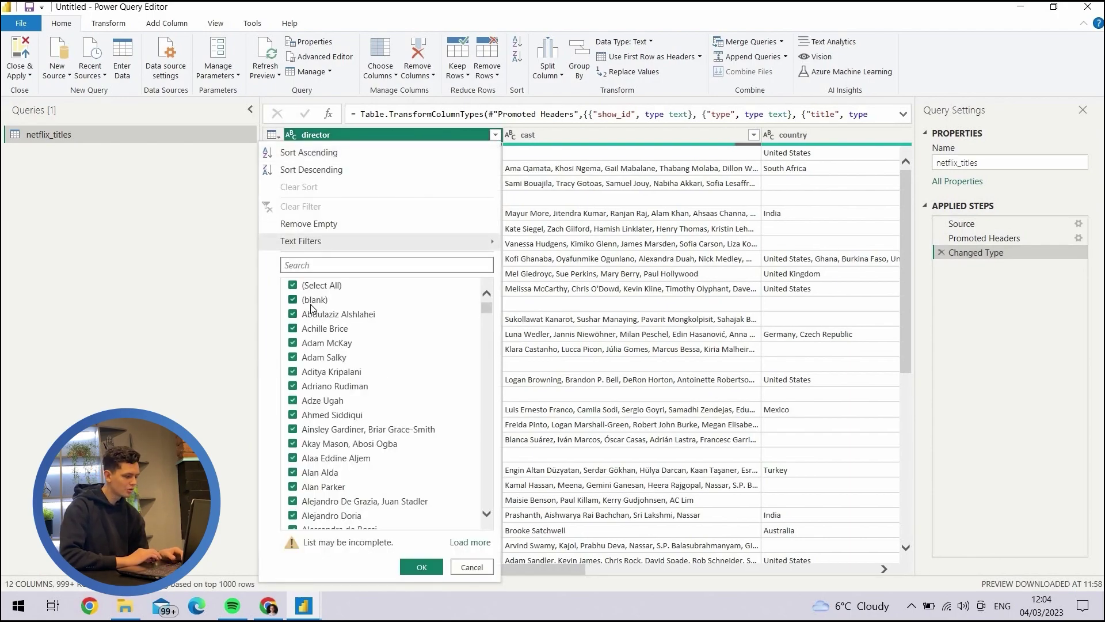
left_click(311, 300)
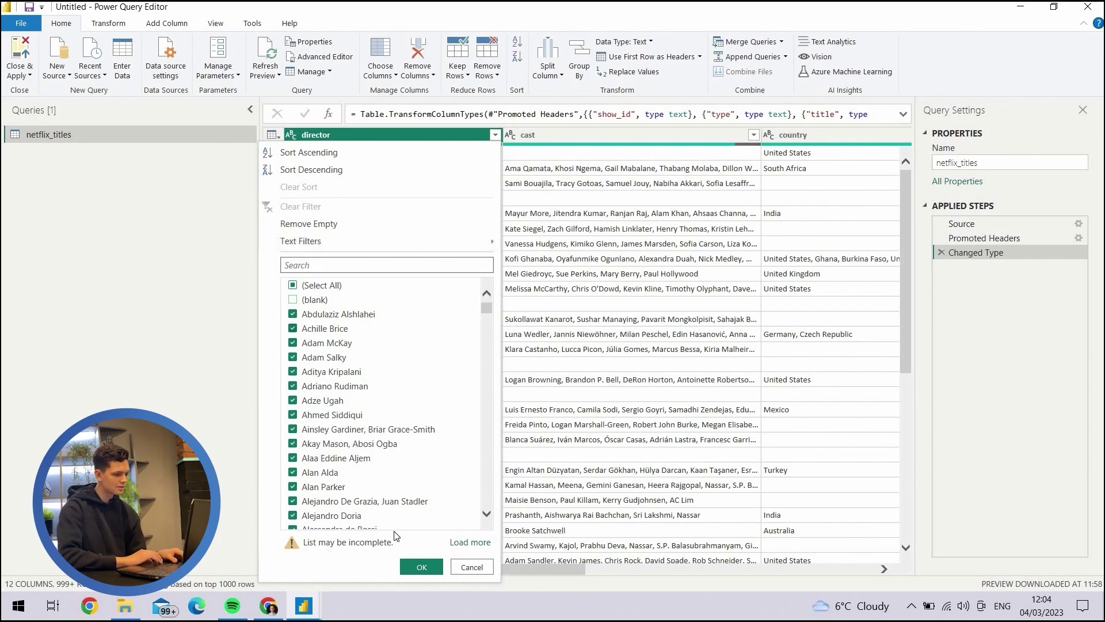
left_click(420, 568)
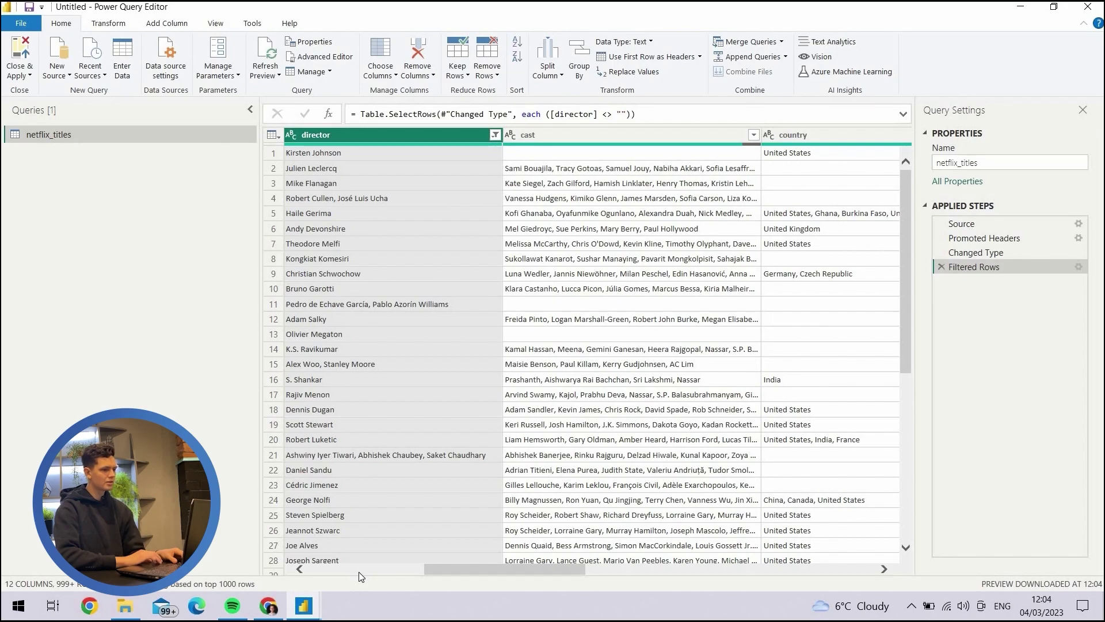
Step: Review the director column's filter options and clear its filter
left_click(493, 135)
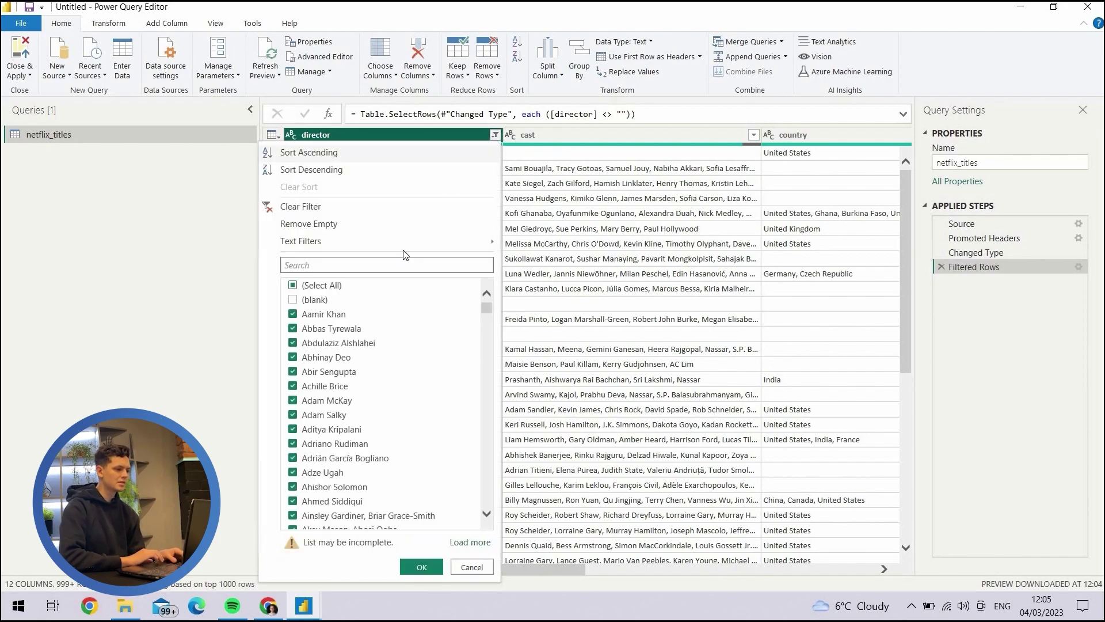
left_click(493, 135)
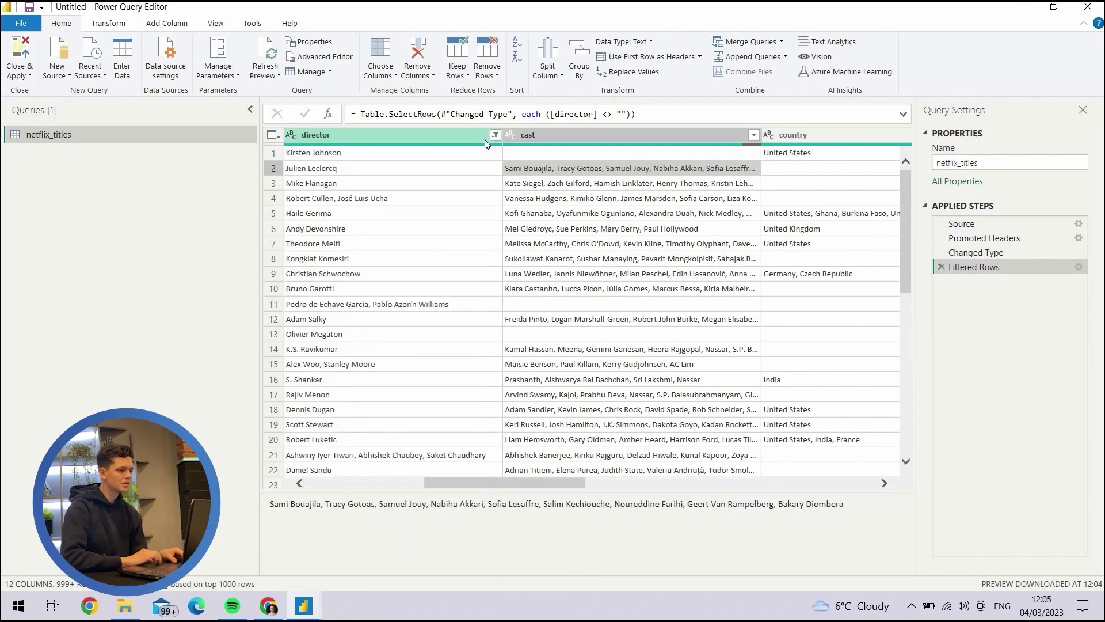
left_click(484, 139)
left_click(495, 136)
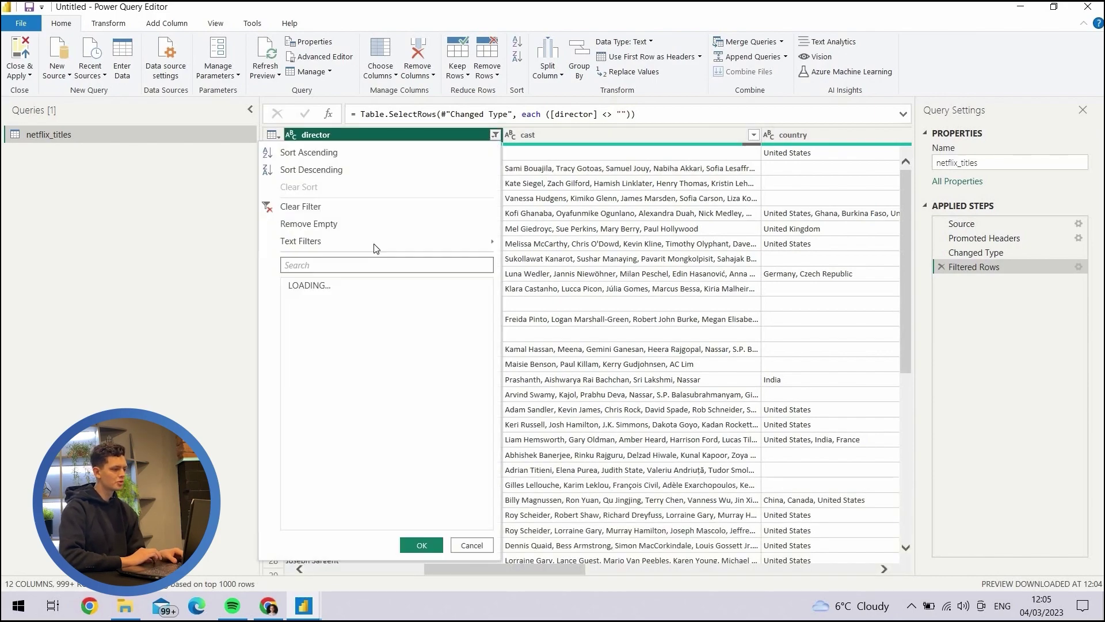
left_click(360, 206)
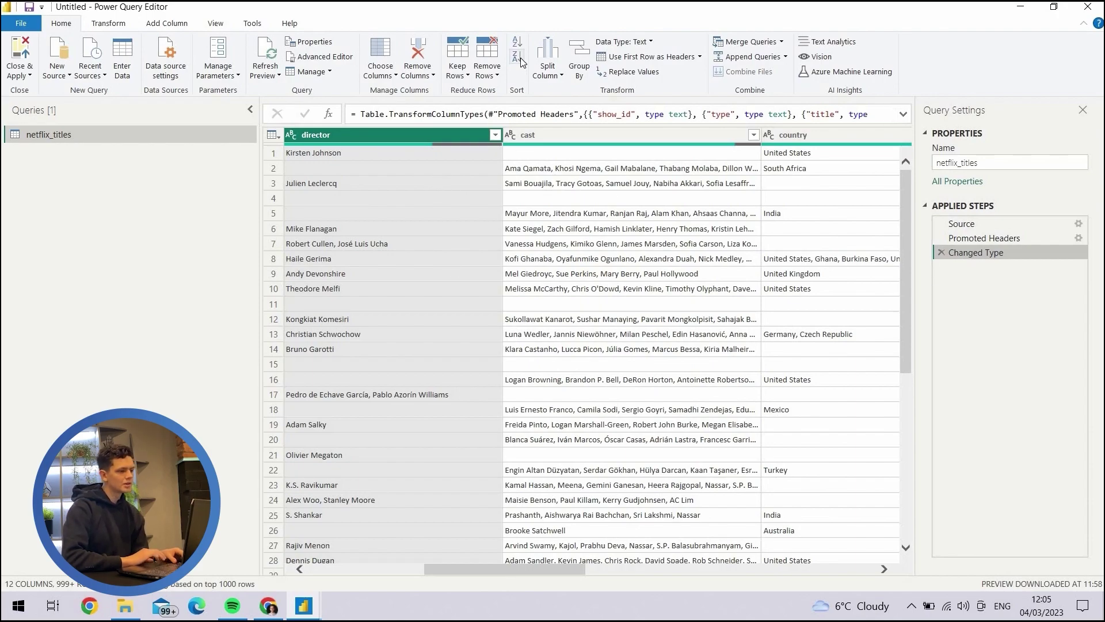
Step: Sort the table by the show_id column in ascending order
scroll(371, 170, "left", 5)
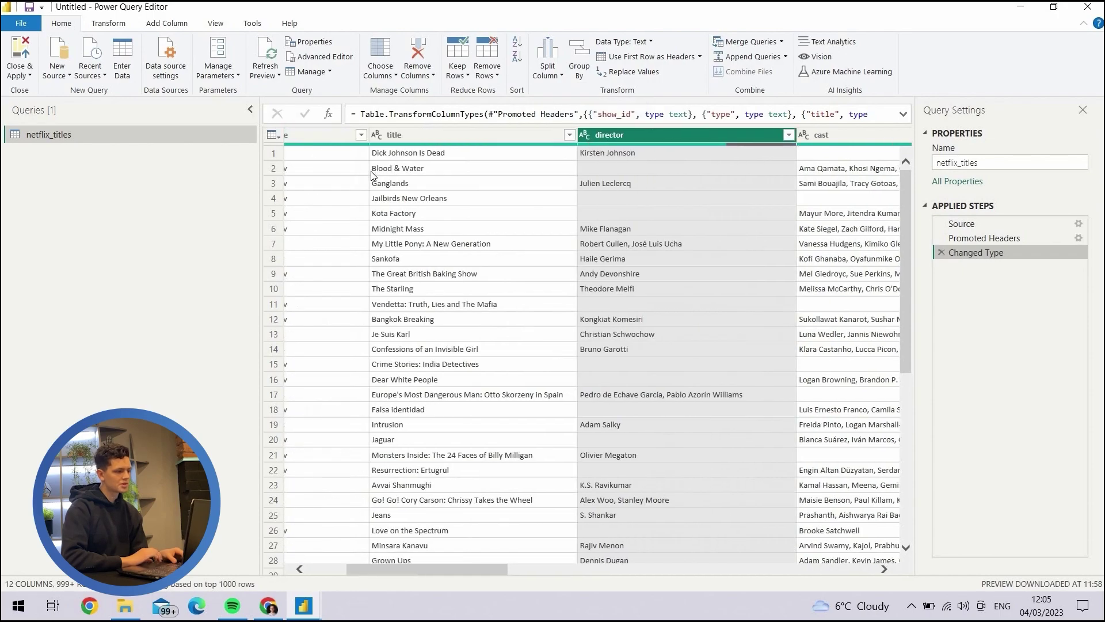
scroll(371, 172, "left", 3)
left_click(317, 134)
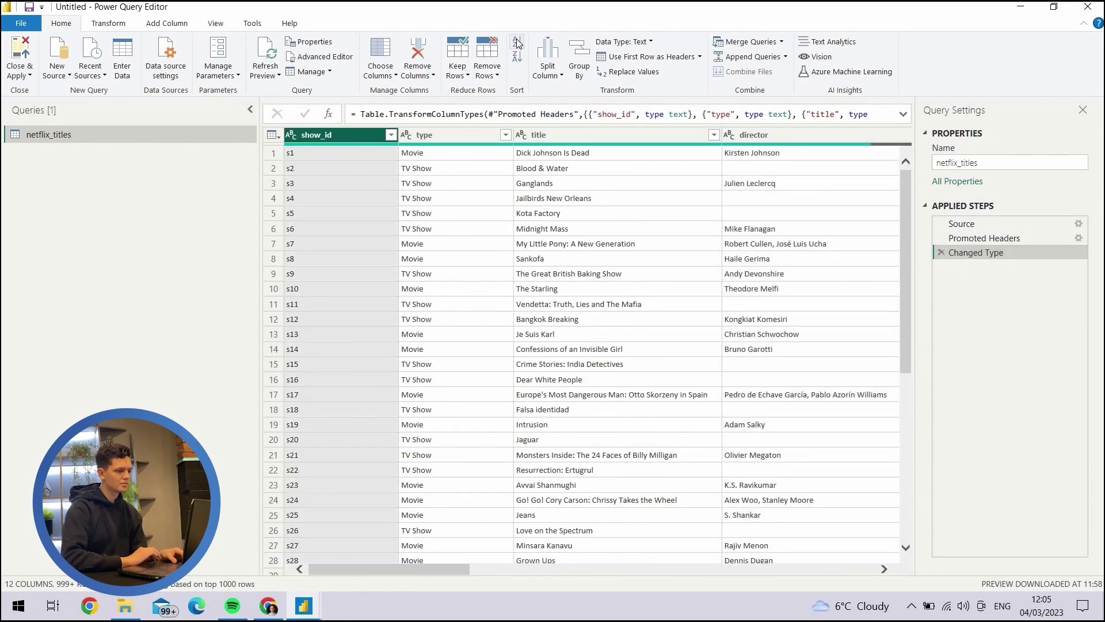
left_click(517, 43)
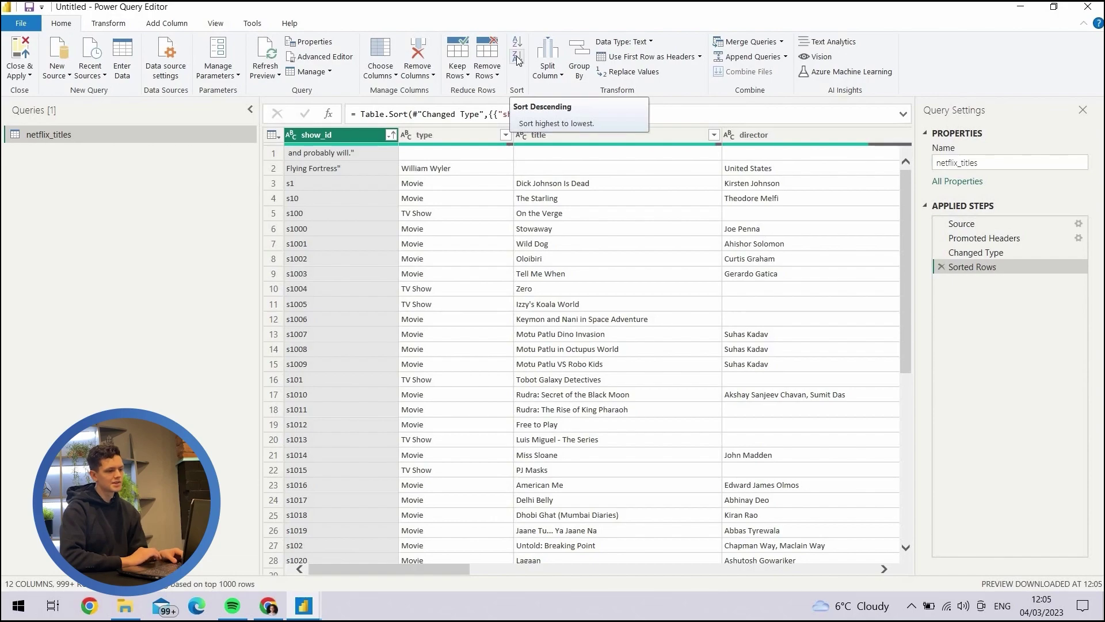
Step: Sort the table by show_id in descending order, and switch it back to ascending order
left_click(517, 57)
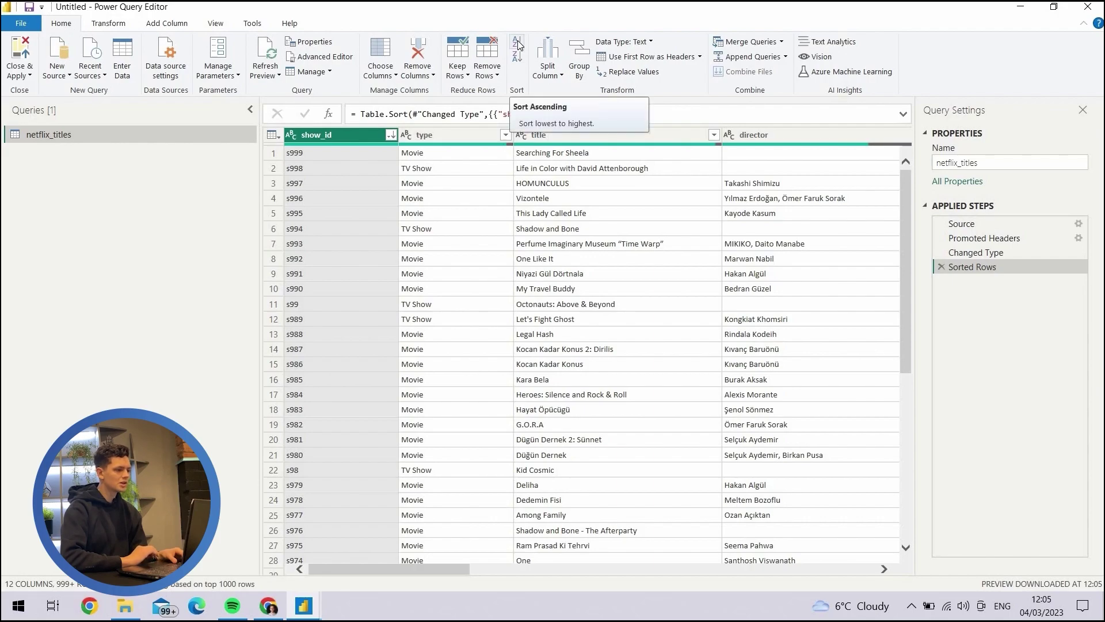
left_click(518, 45)
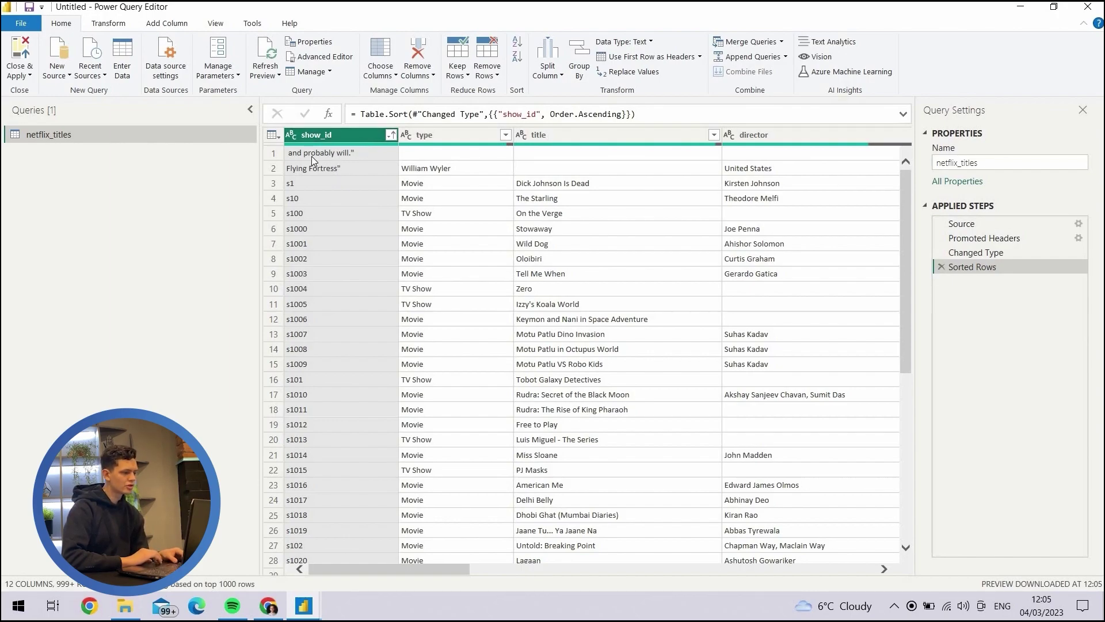
Step: Examine the first two rows across the show_id, type, director and cast columns, comparing their values with the rows below
left_click(299, 167)
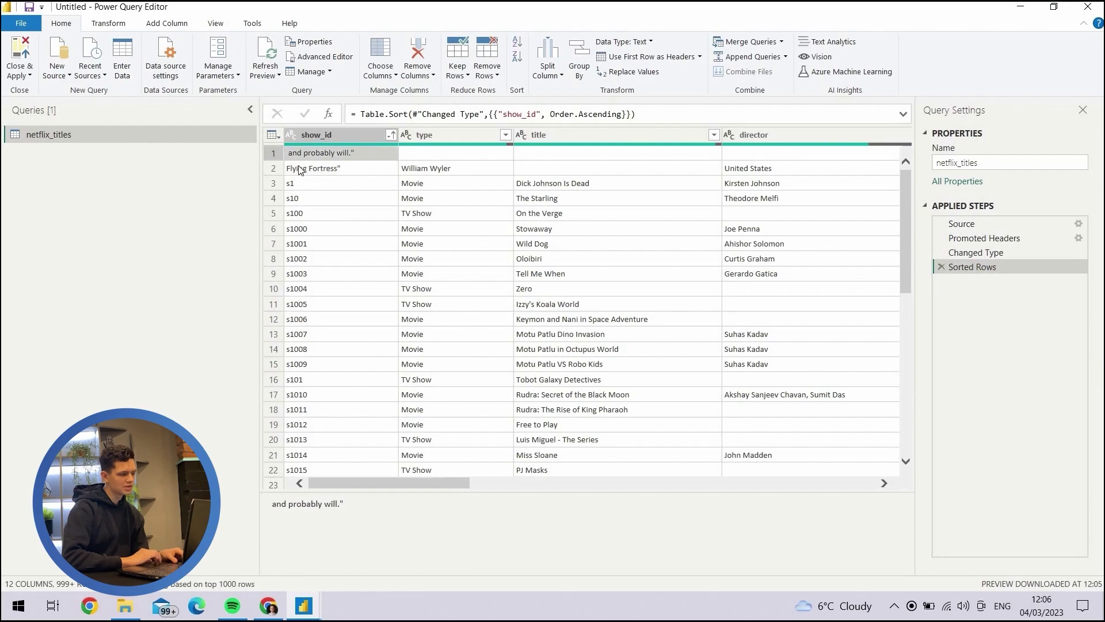
left_click(447, 169)
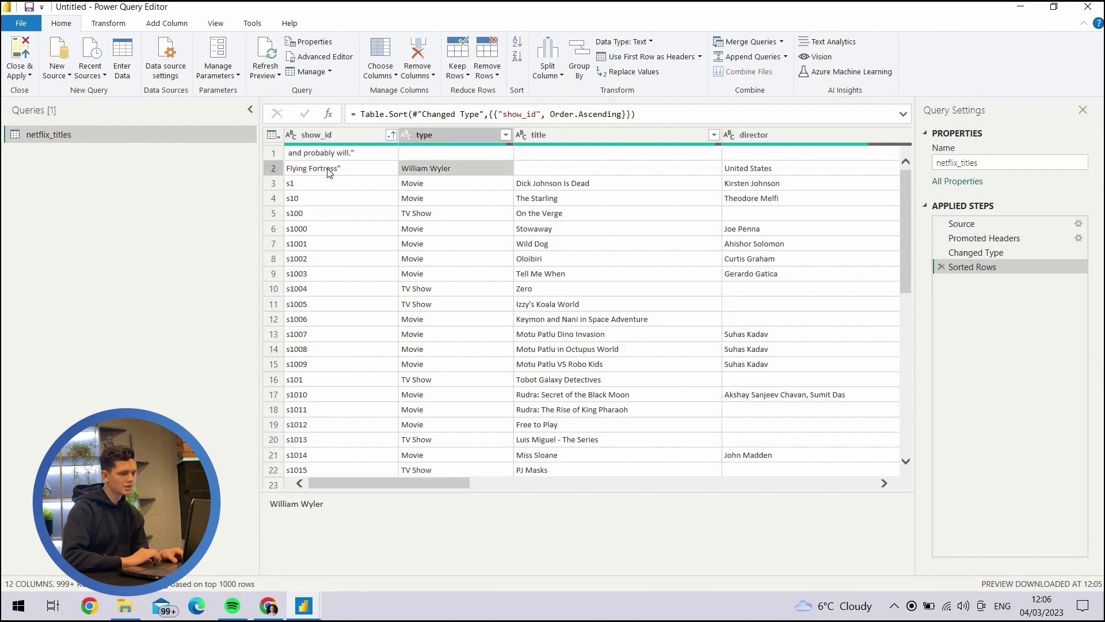
left_click(333, 154)
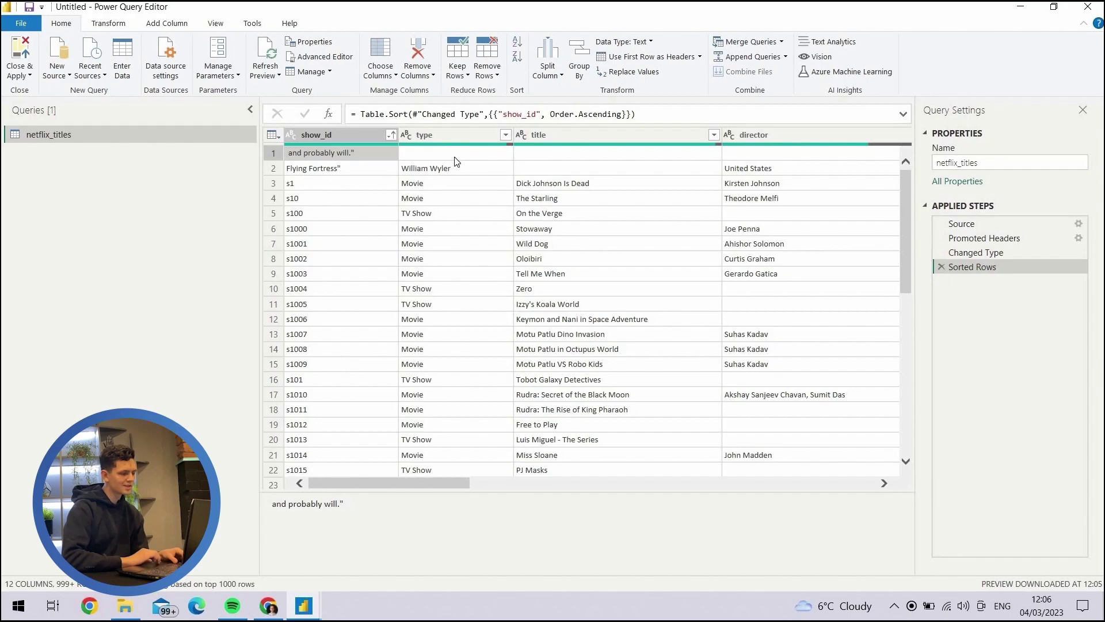
scroll(447, 171, "right", 2)
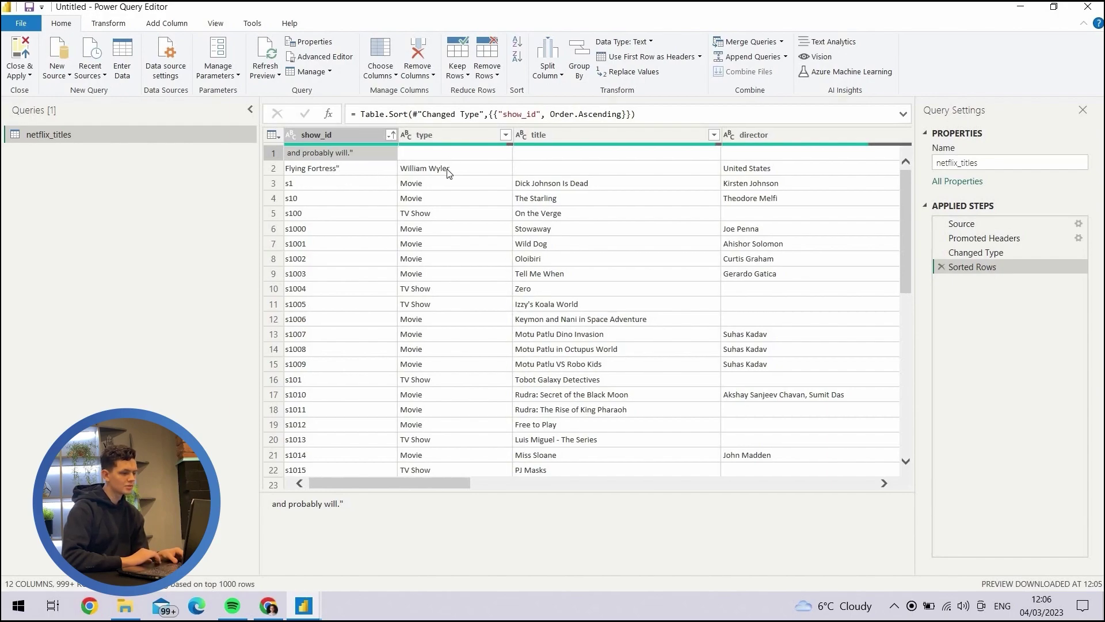
left_click(779, 170)
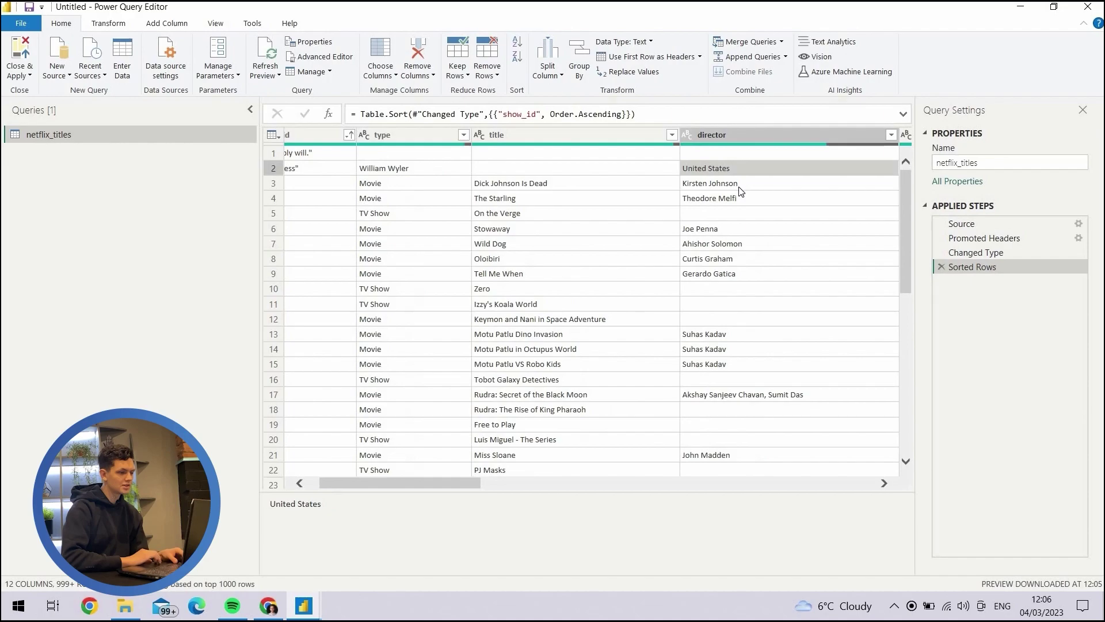
left_click(731, 184)
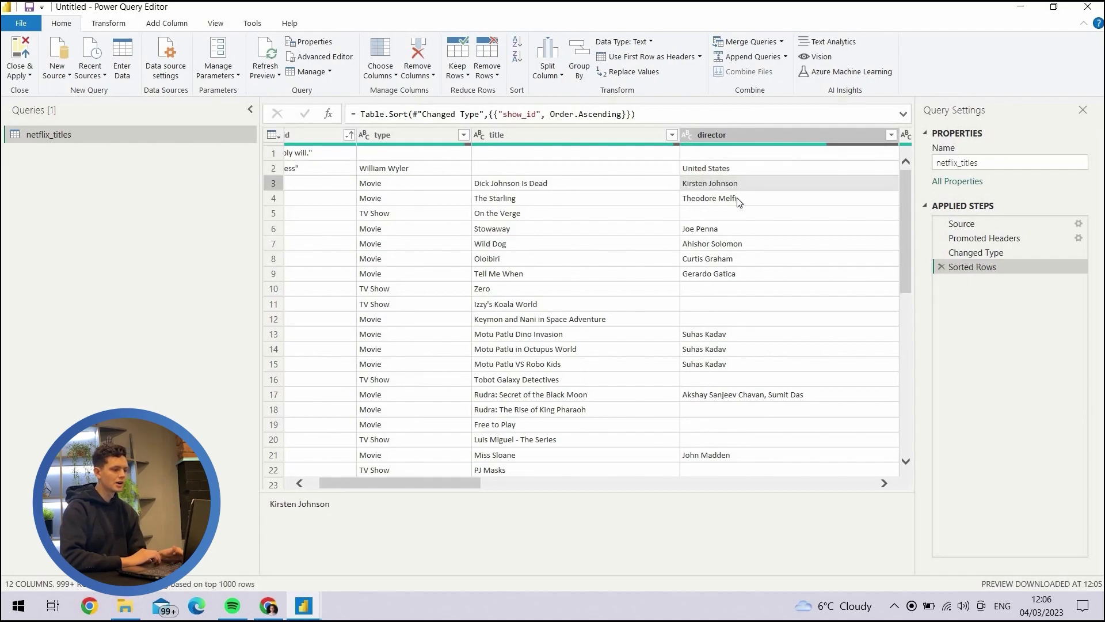
left_click(732, 200)
left_click(735, 172)
left_click(730, 186)
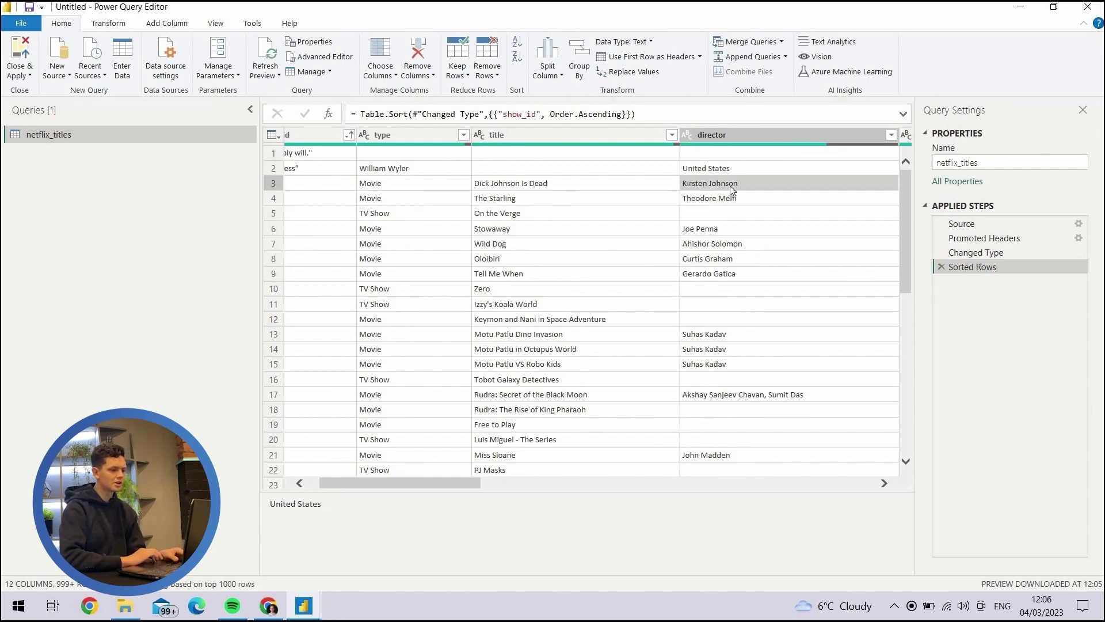
scroll(730, 185, "right", 5)
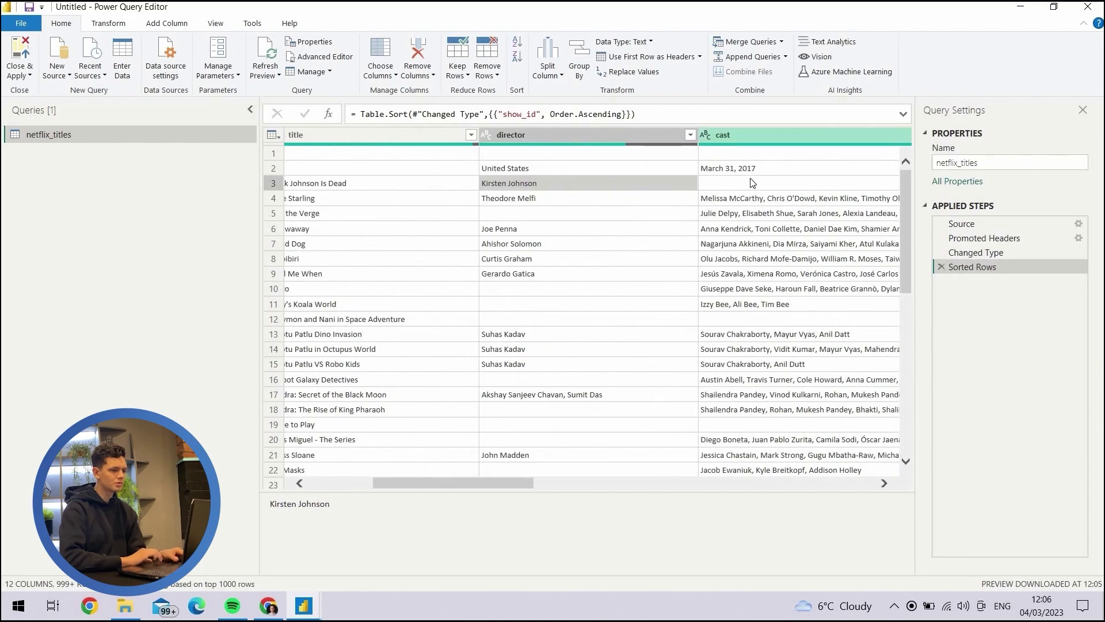
left_click(773, 169)
left_click(757, 201)
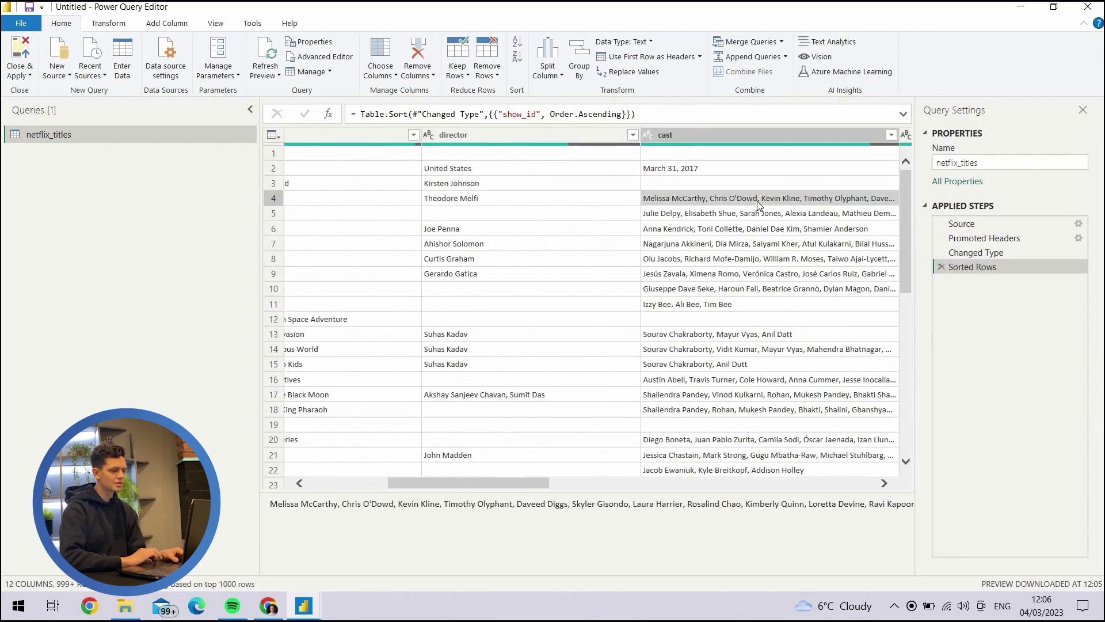
scroll(757, 201, "left", 10)
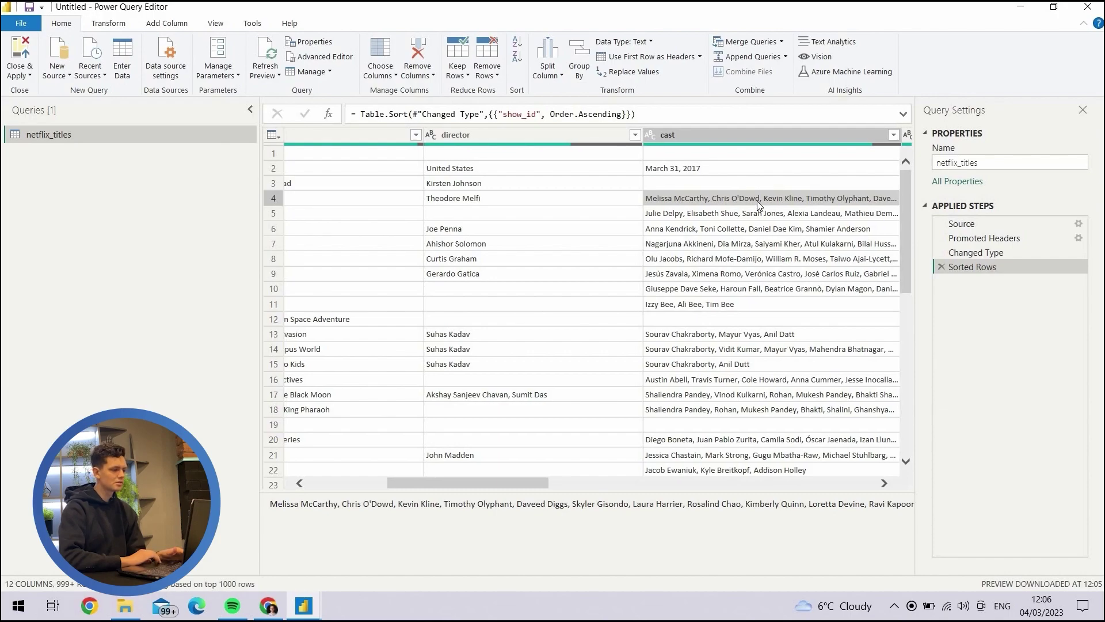
Step: Remove the top 2 rows from the netflix_titles table
left_click(486, 79)
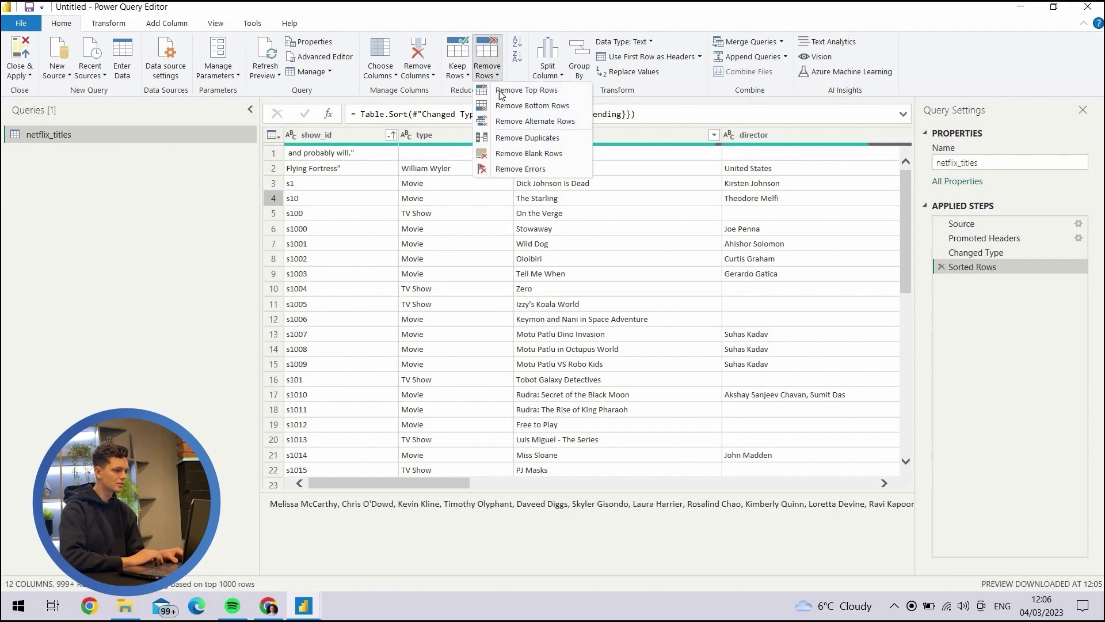
left_click(500, 92)
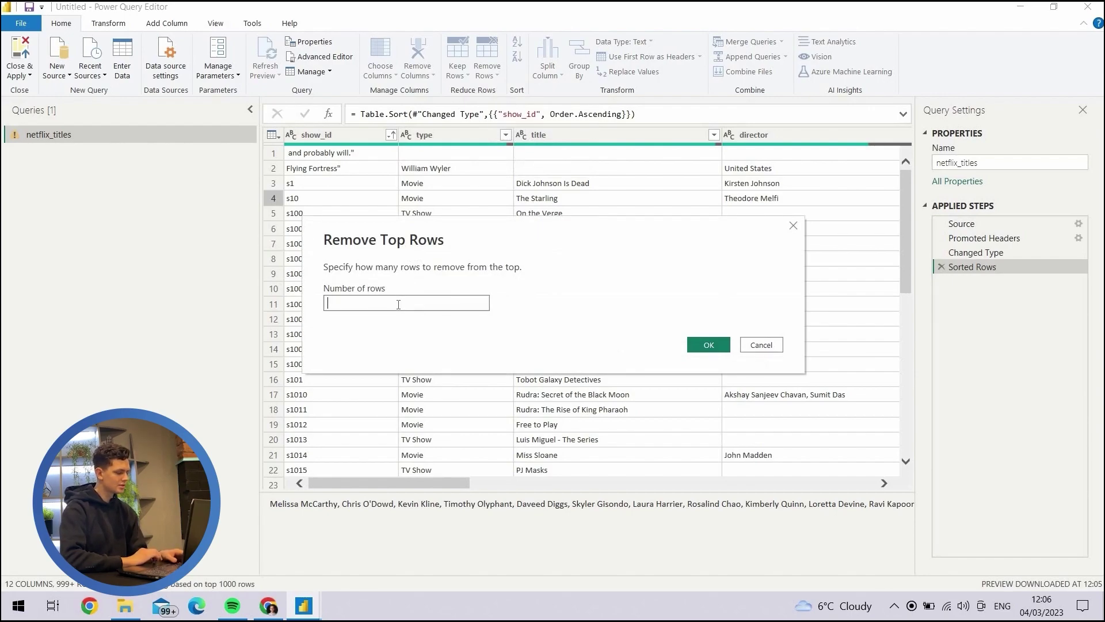
left_click(710, 345)
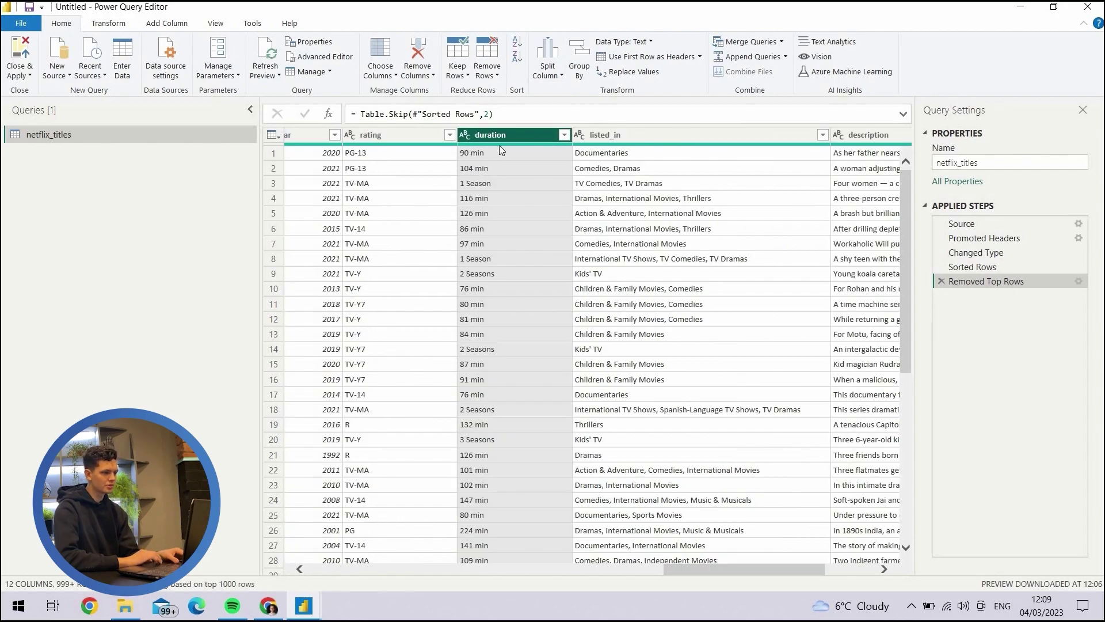
Step: Split the duration column by the Space delimiter at each occurrence of the delimiter
left_click(550, 72)
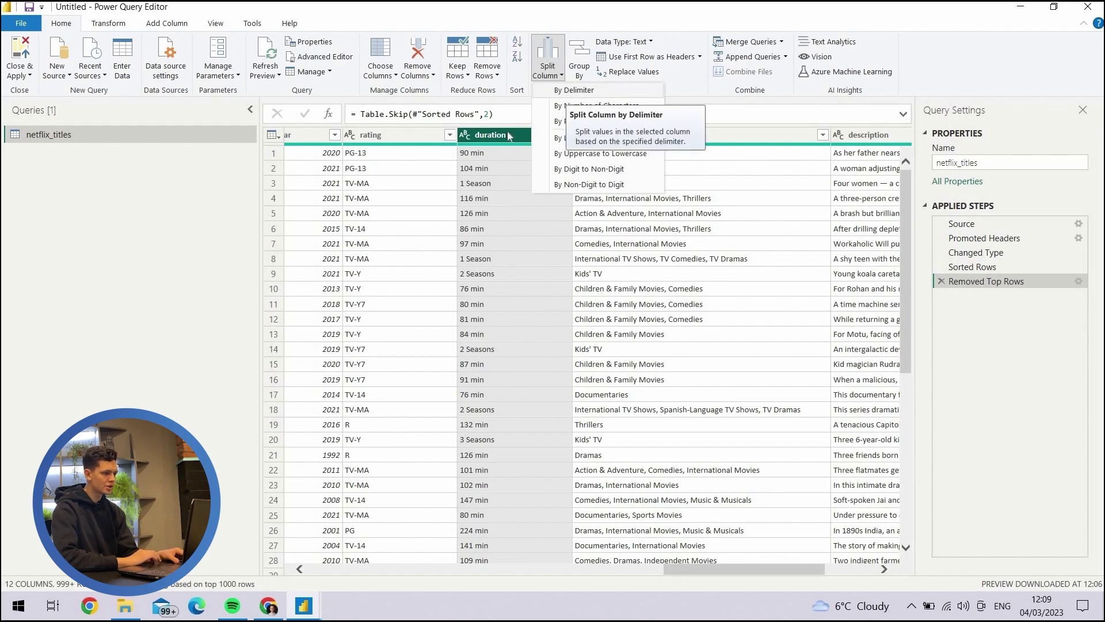
left_click(552, 69)
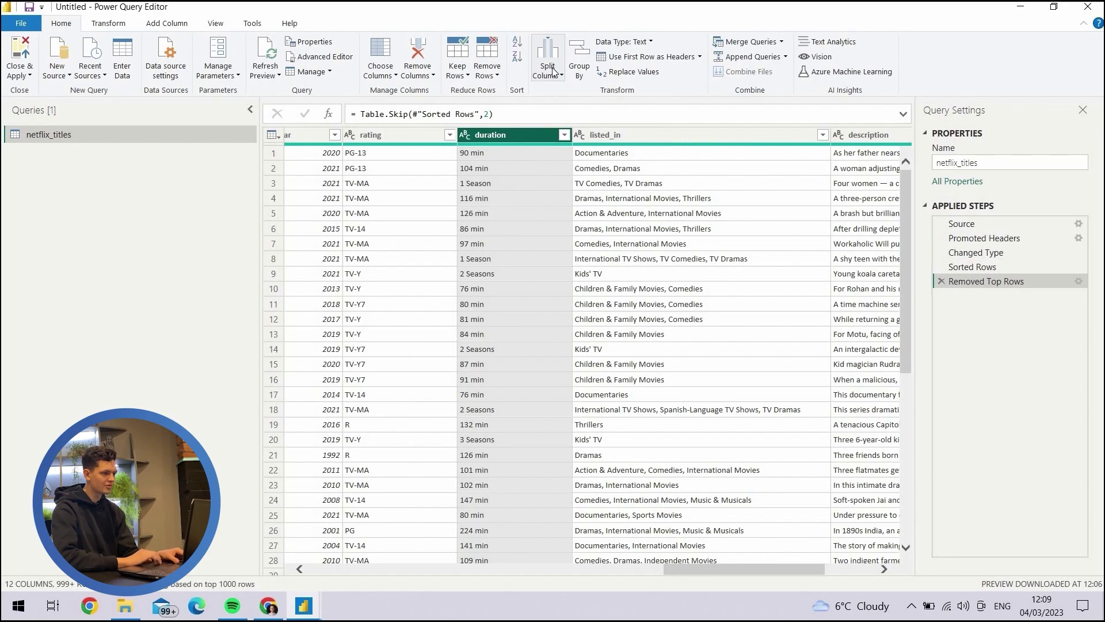
left_click(553, 71)
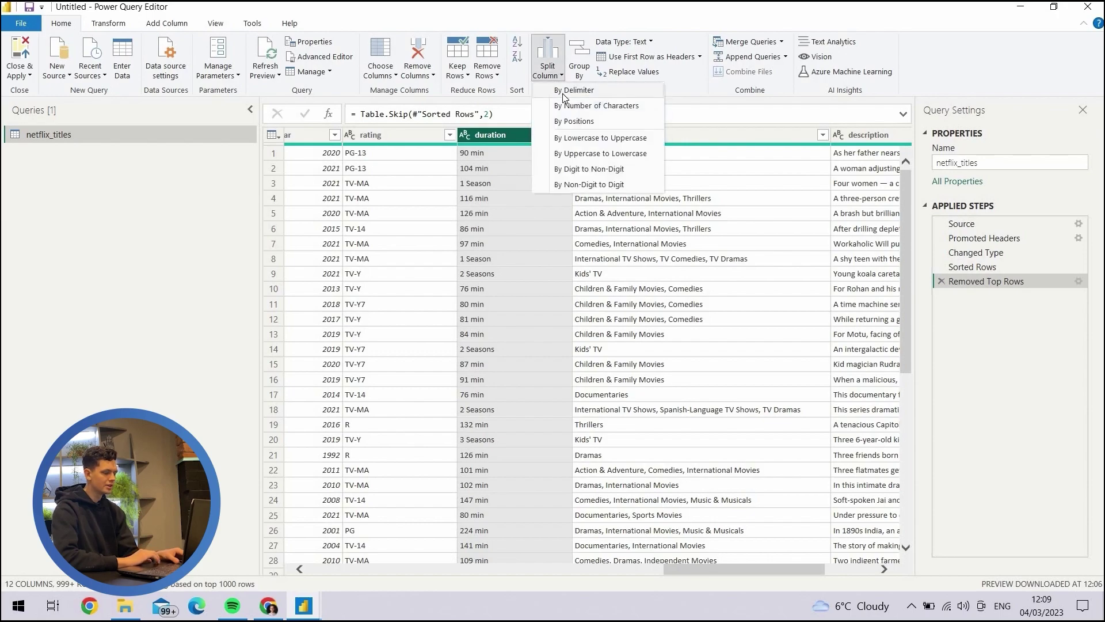
left_click(562, 92)
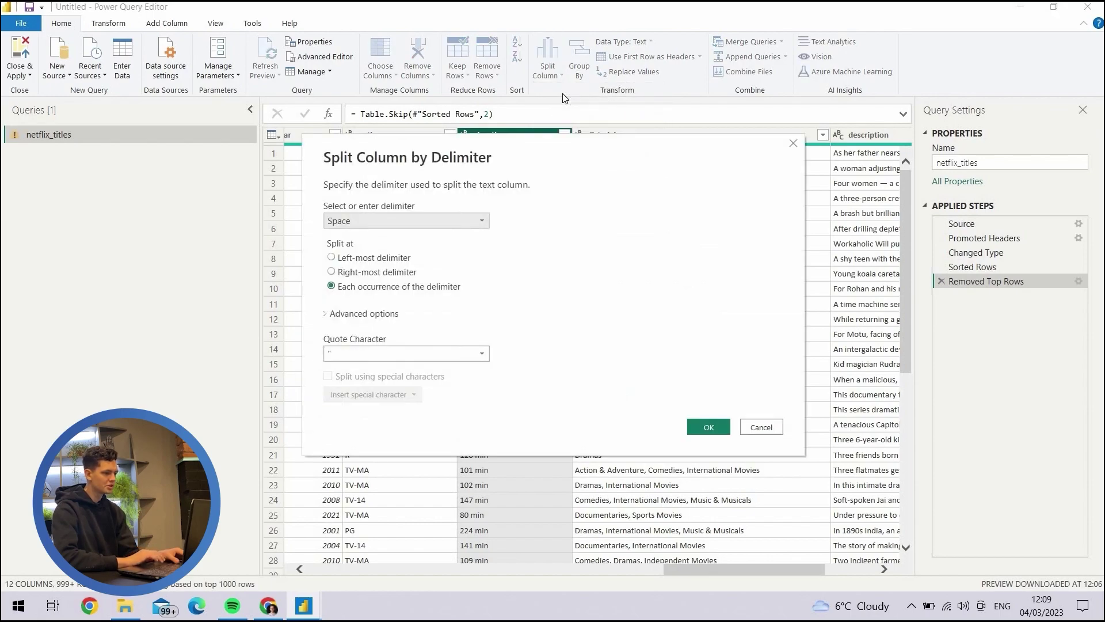
left_click_drag(427, 150, 545, 187)
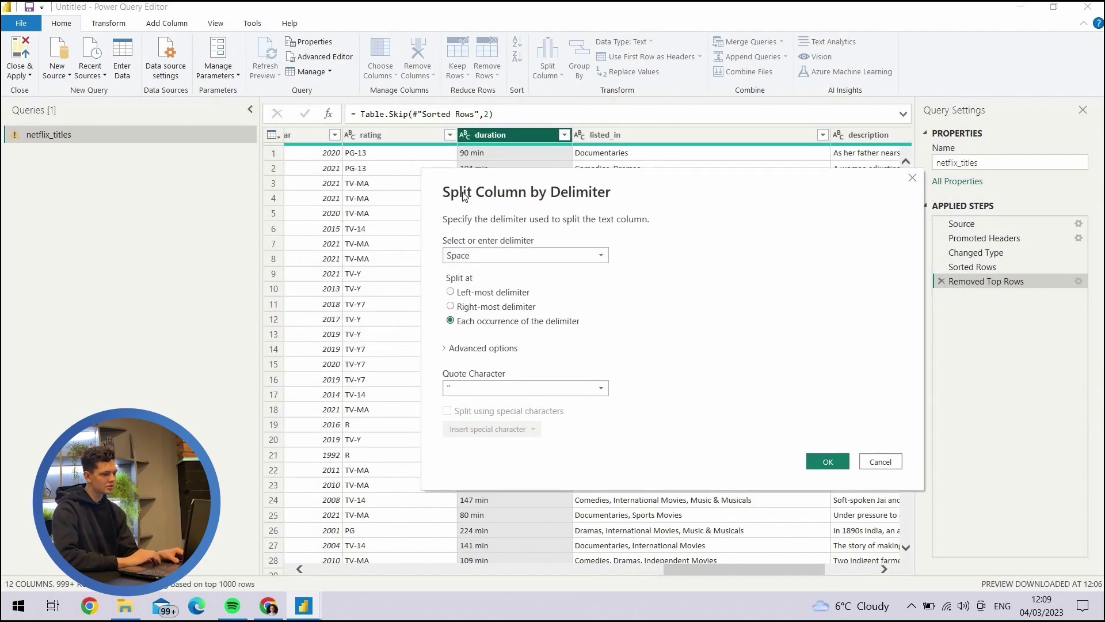
left_click(490, 261)
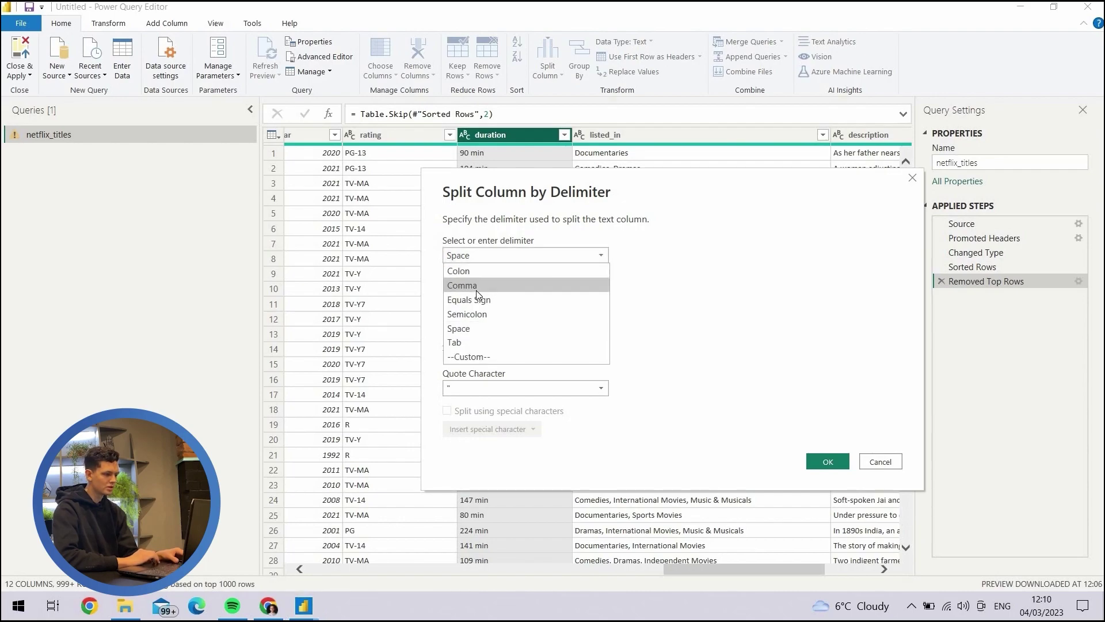
left_click(472, 328)
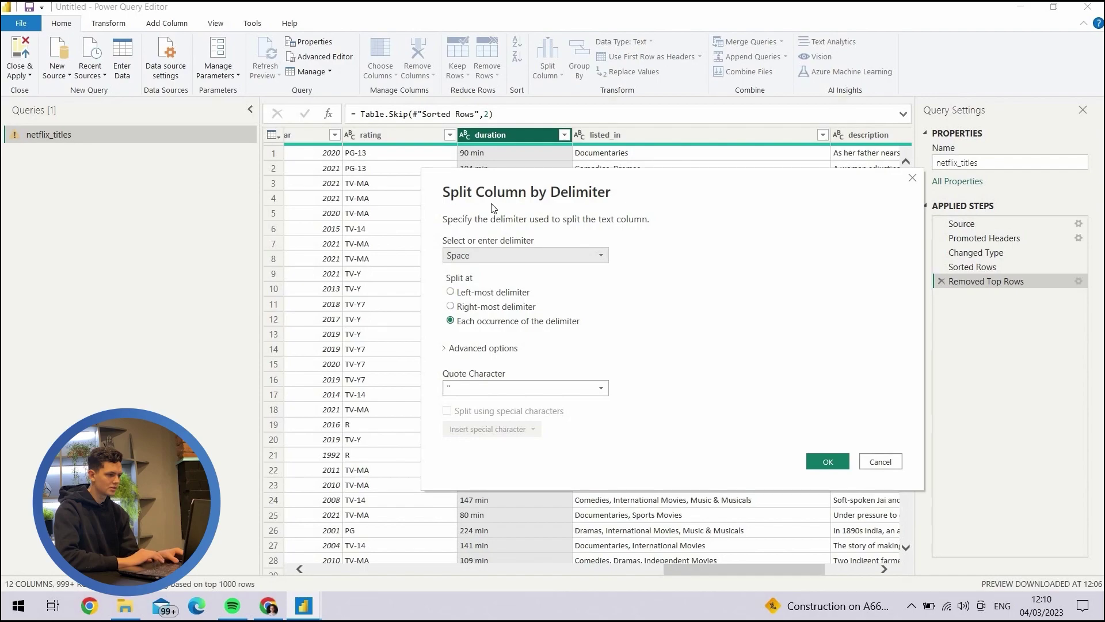
mouse_move(478, 202)
left_mouse_down()
mouse_move(480, 240)
mouse_move(481, 184)
left_mouse_up()
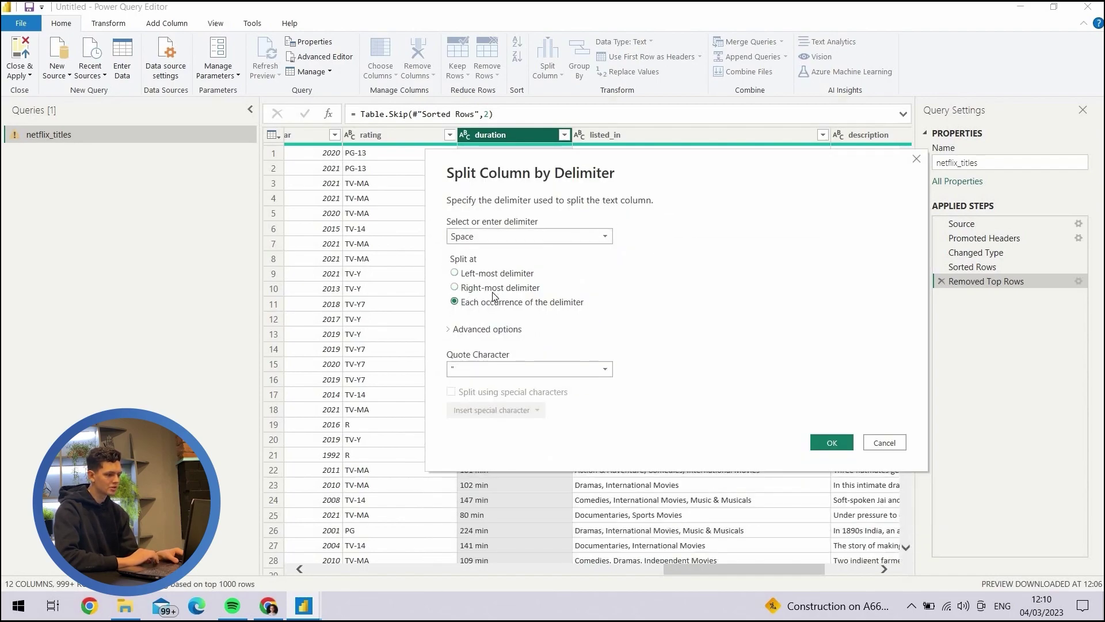
left_click_drag(480, 175, 480, 259)
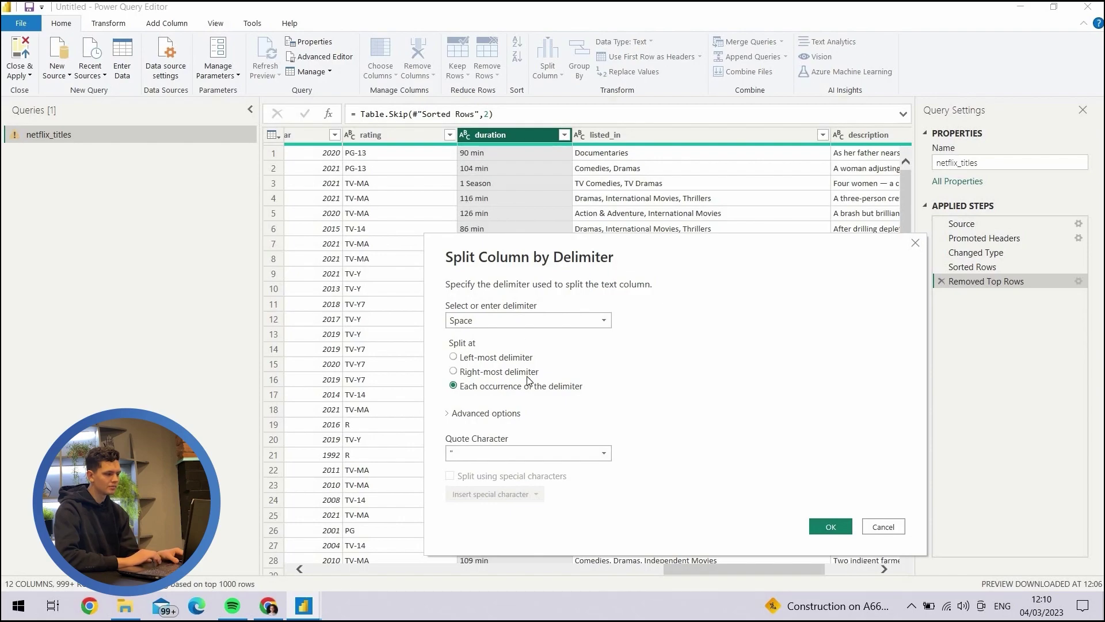
left_click_drag(456, 253, 419, 230)
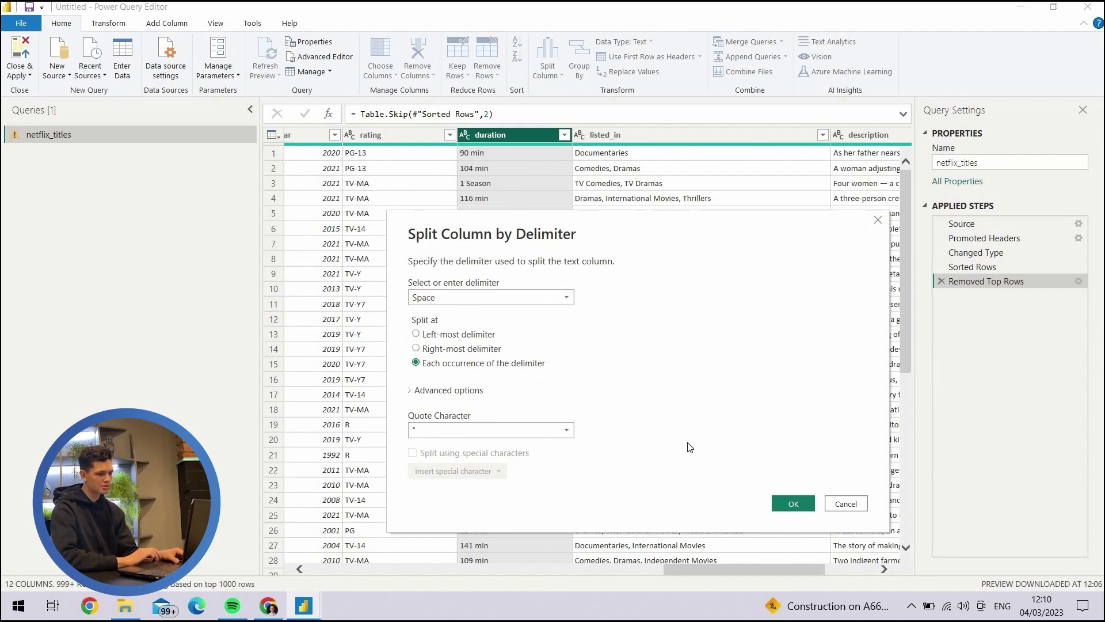
left_click(792, 504)
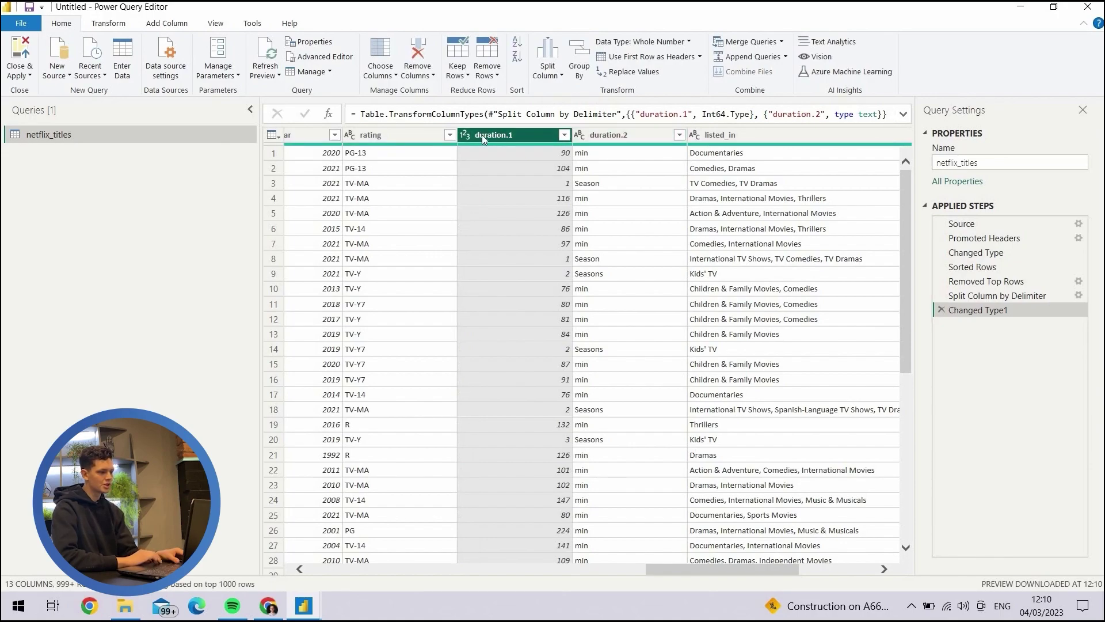
Step: Compare the two columns split from duration and rename duration.1 as Length
left_click(612, 138)
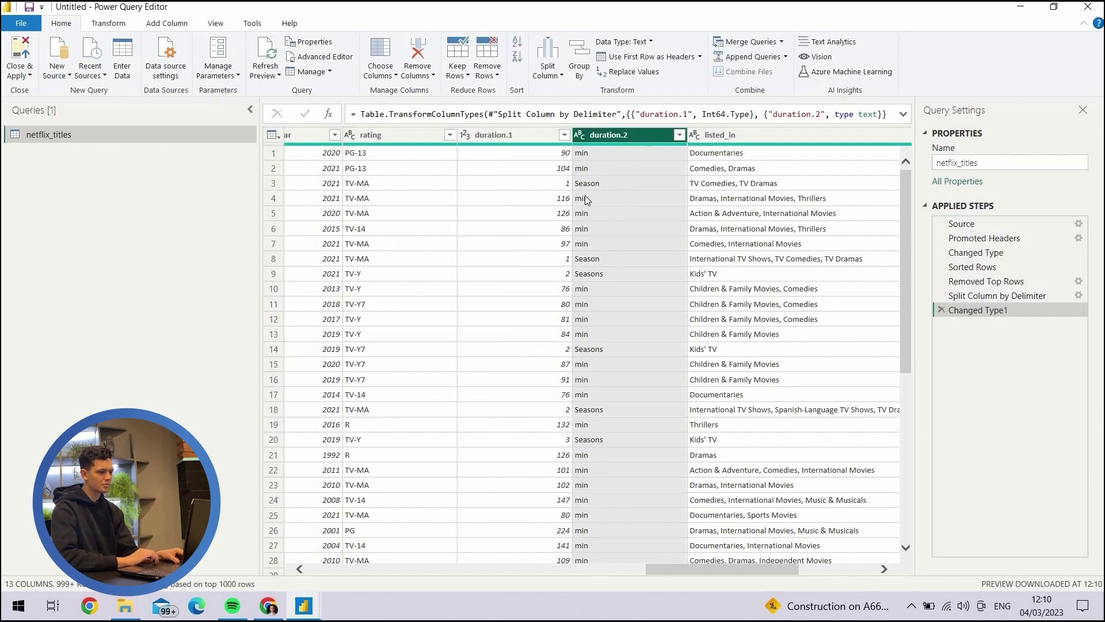
left_click(524, 137)
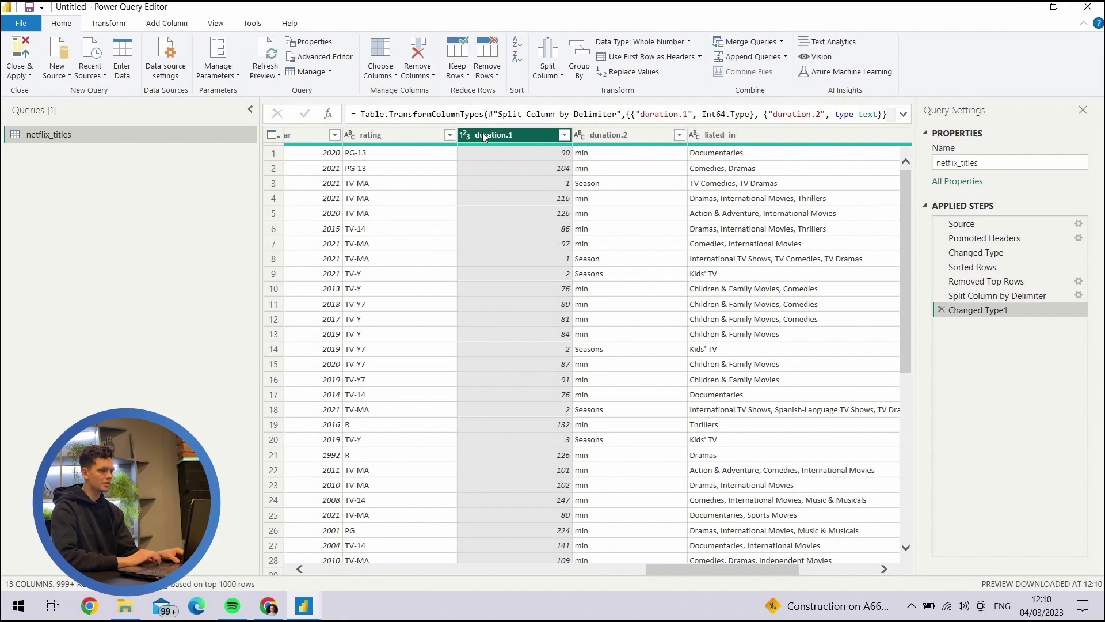
left_click(617, 132)
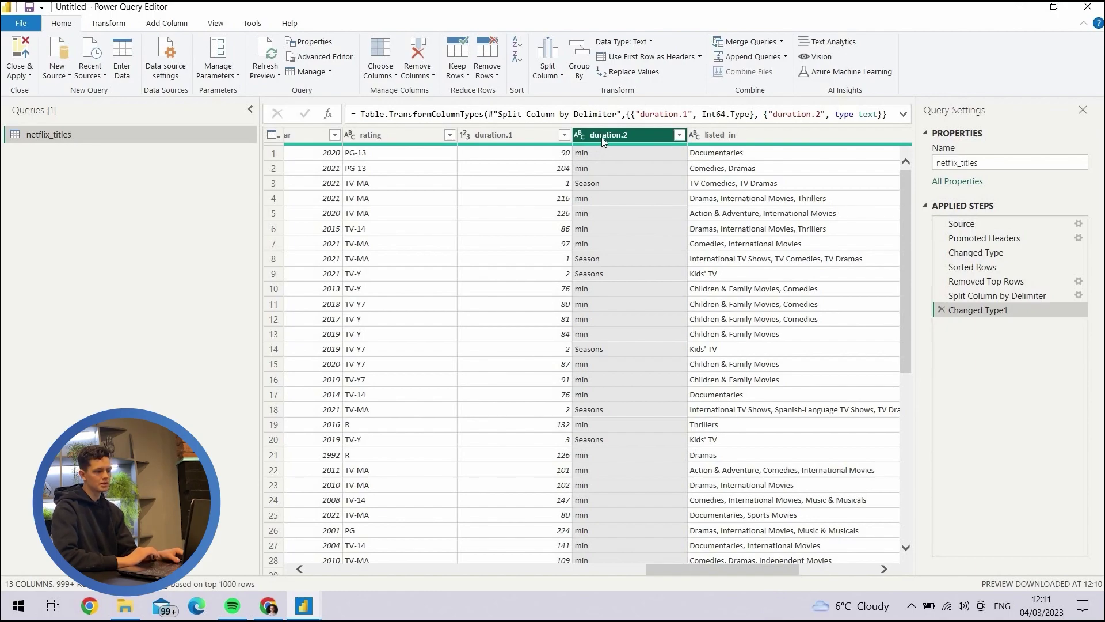
left_click(496, 136)
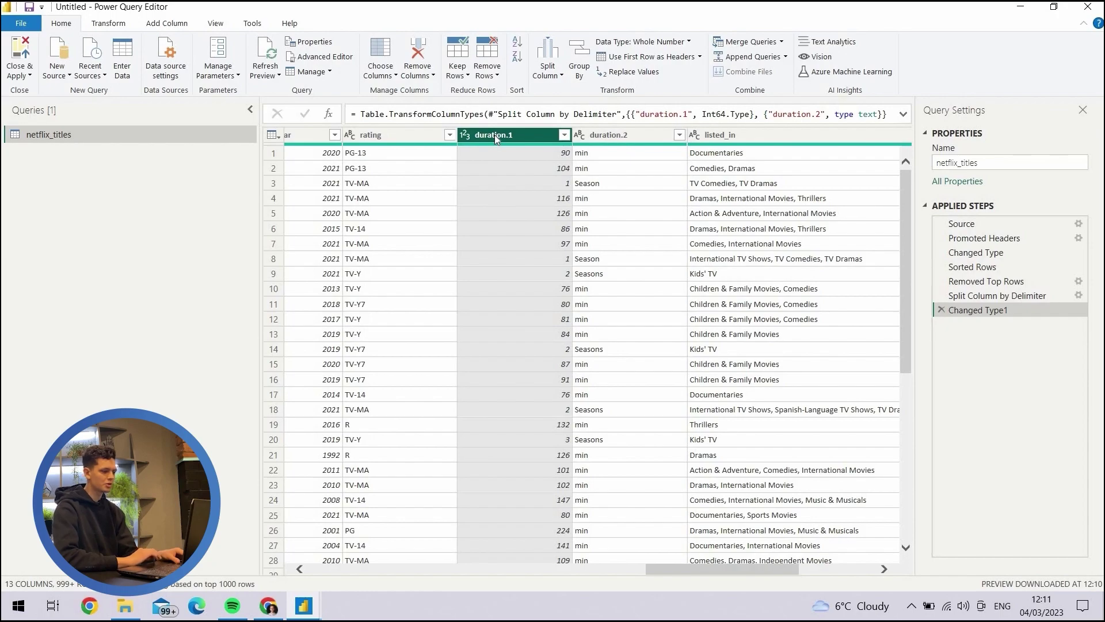
double_click(495, 135)
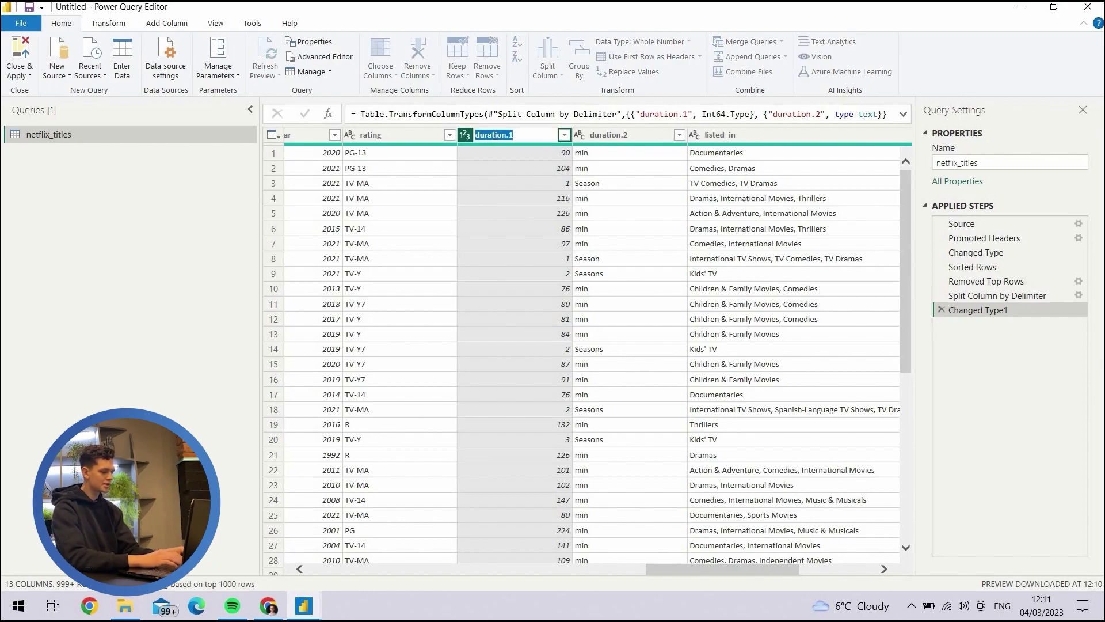
type("D")
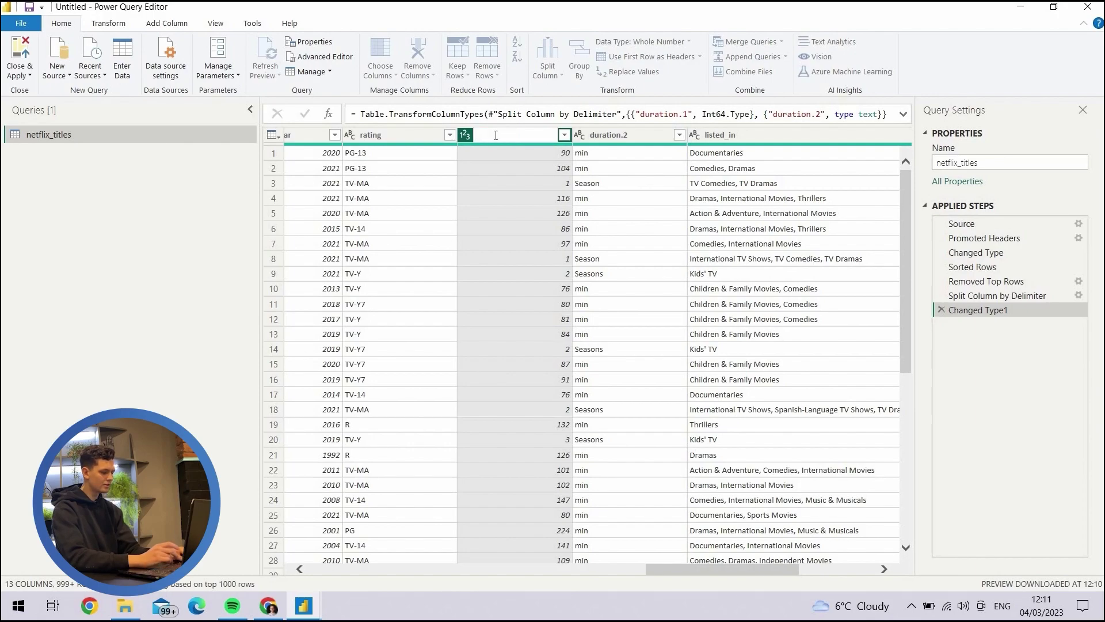
type("ength")
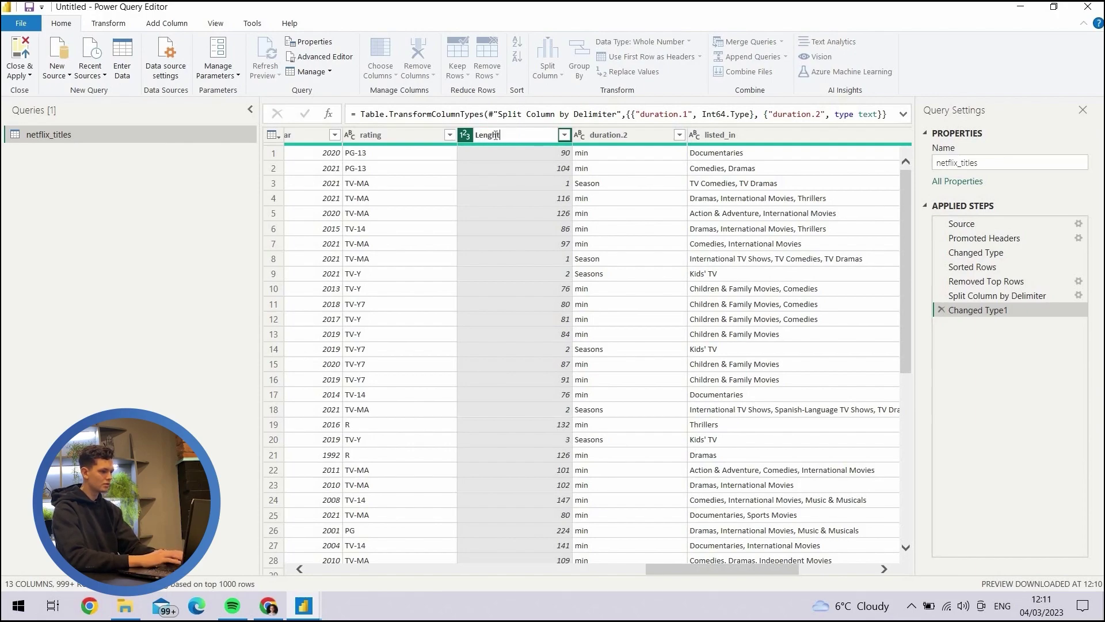
key("Return")
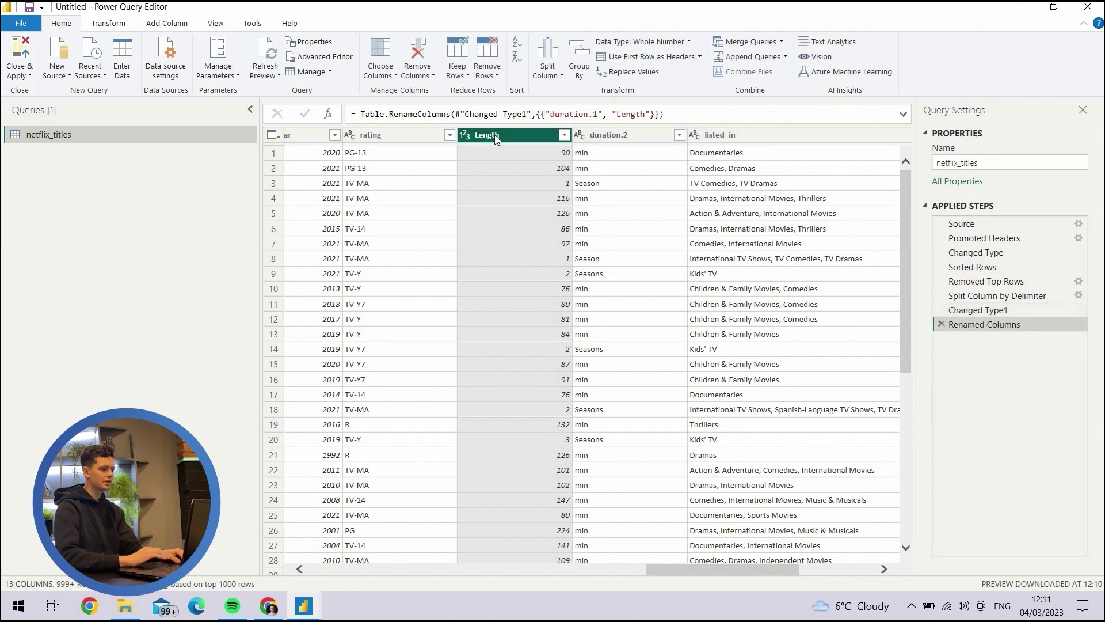
Step: Rename the duration.2 column as Min/Seasons
left_click(615, 135)
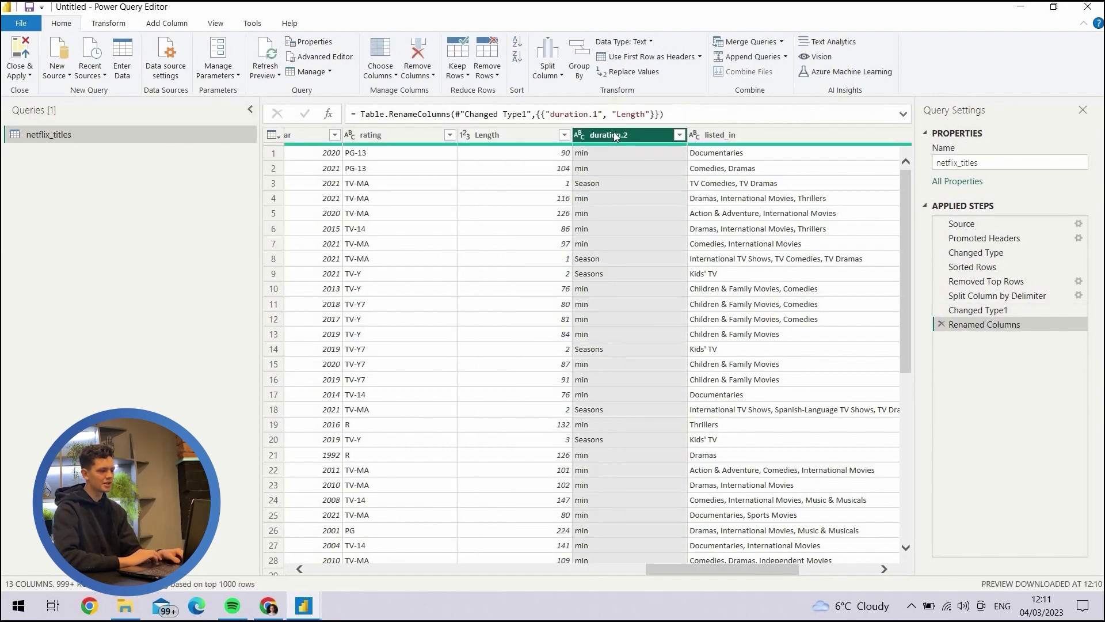
double_click(615, 135)
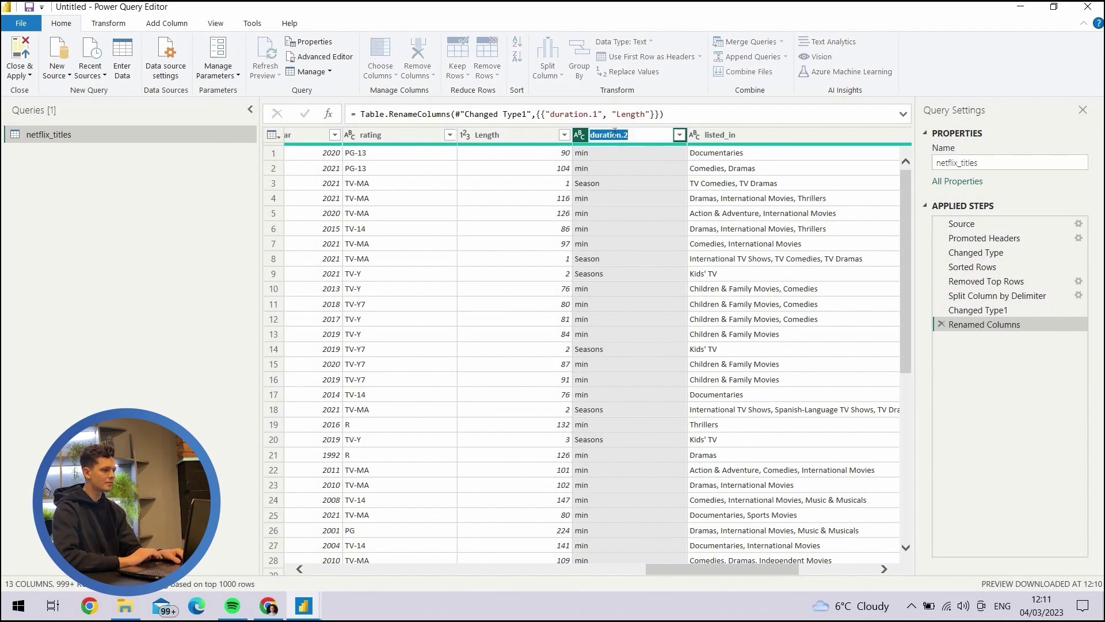
type("Min")
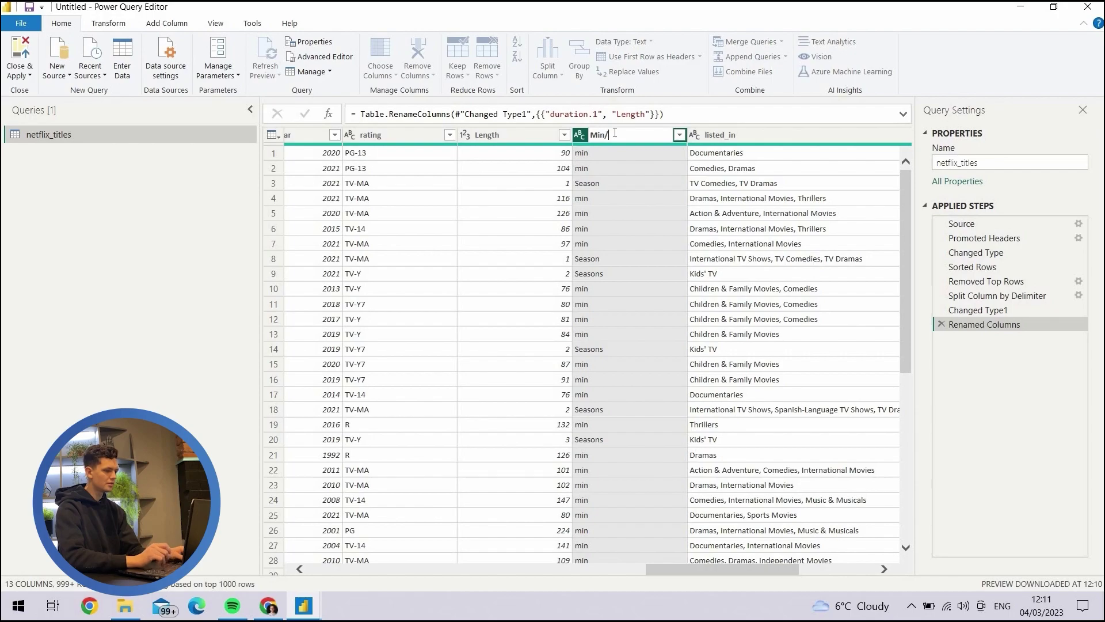
type("/Seaso")
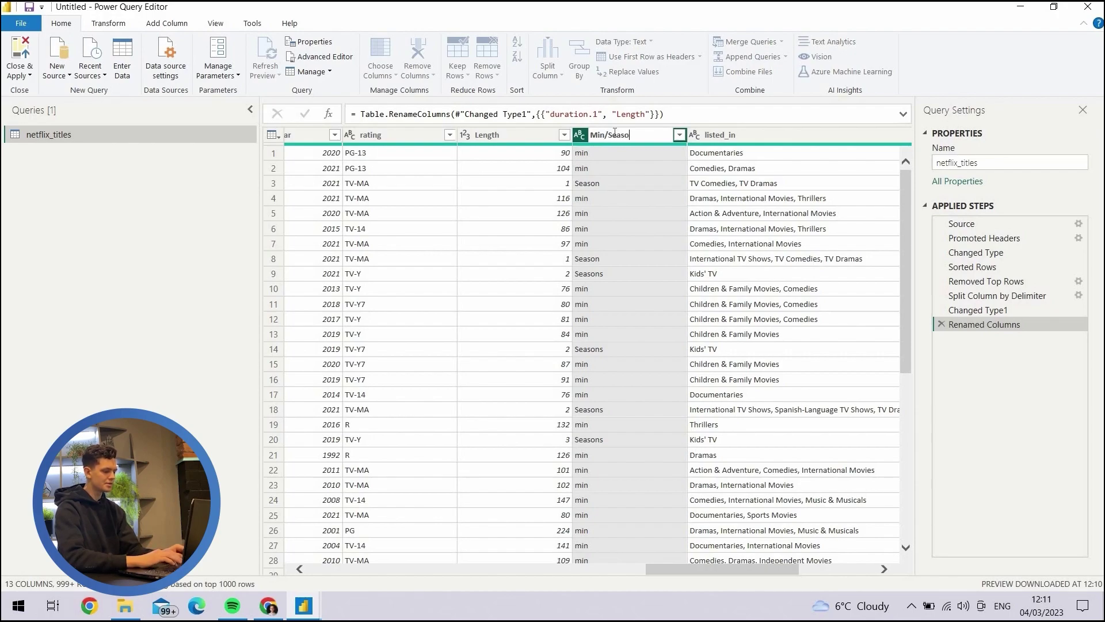
type("ns")
key("Return")
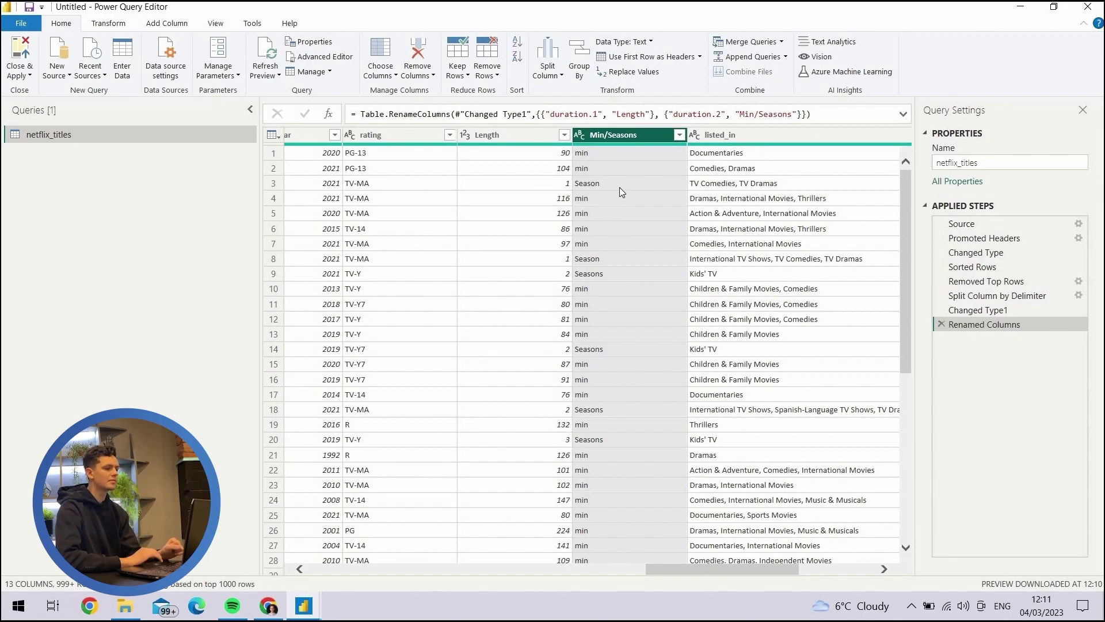
Step: Examine the data type choices available for the Min/Seasons and listed_in columns without changing their type
scroll(619, 188, "right", 1)
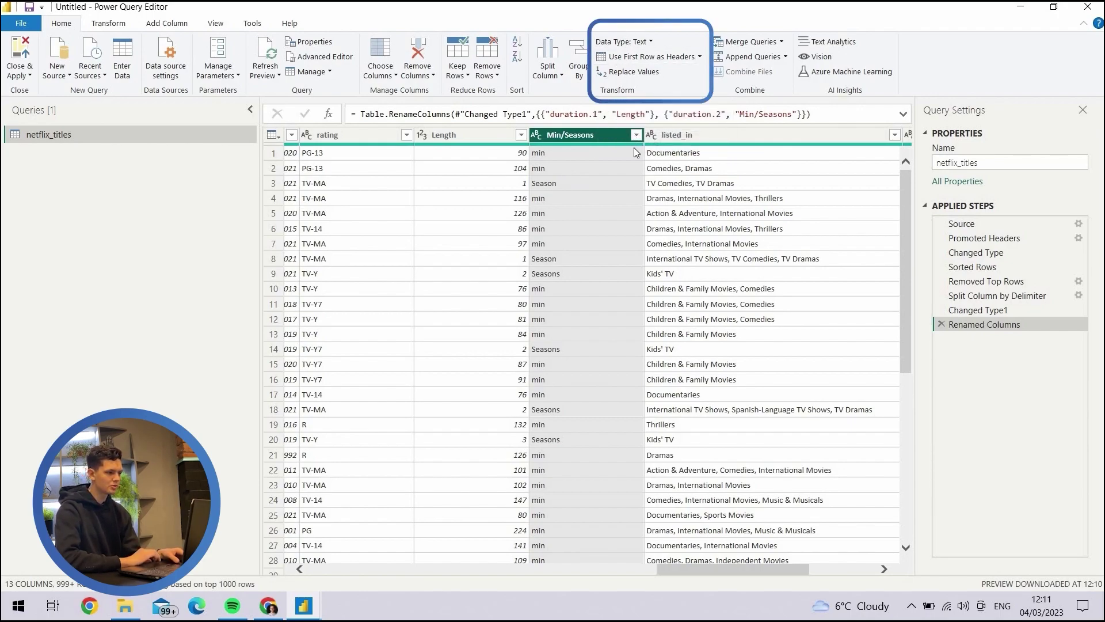
left_click(651, 42)
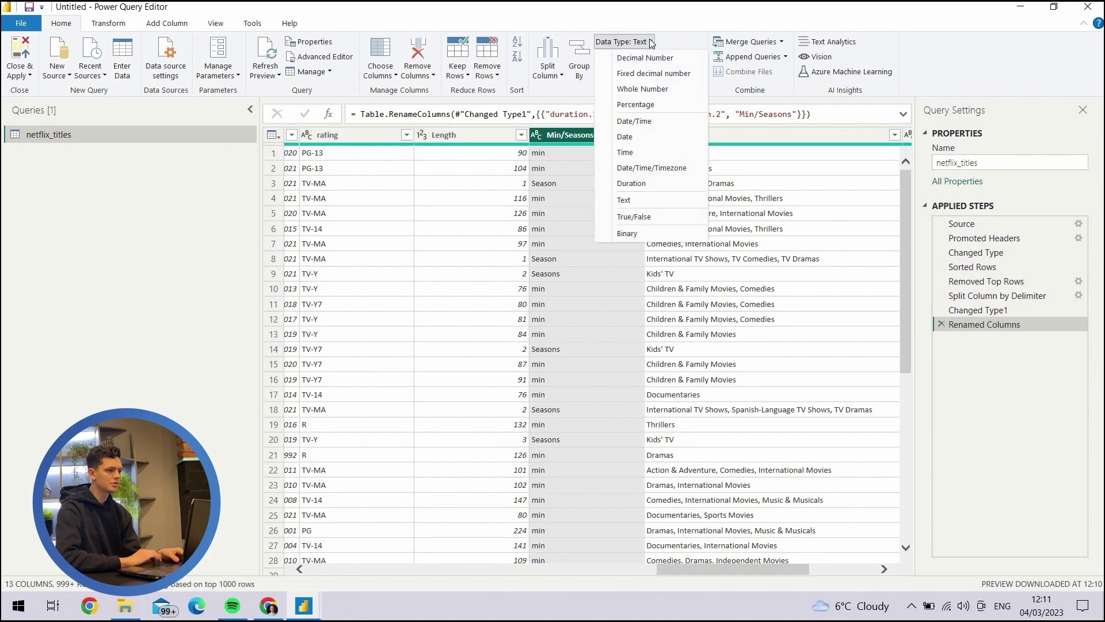
left_click(633, 203)
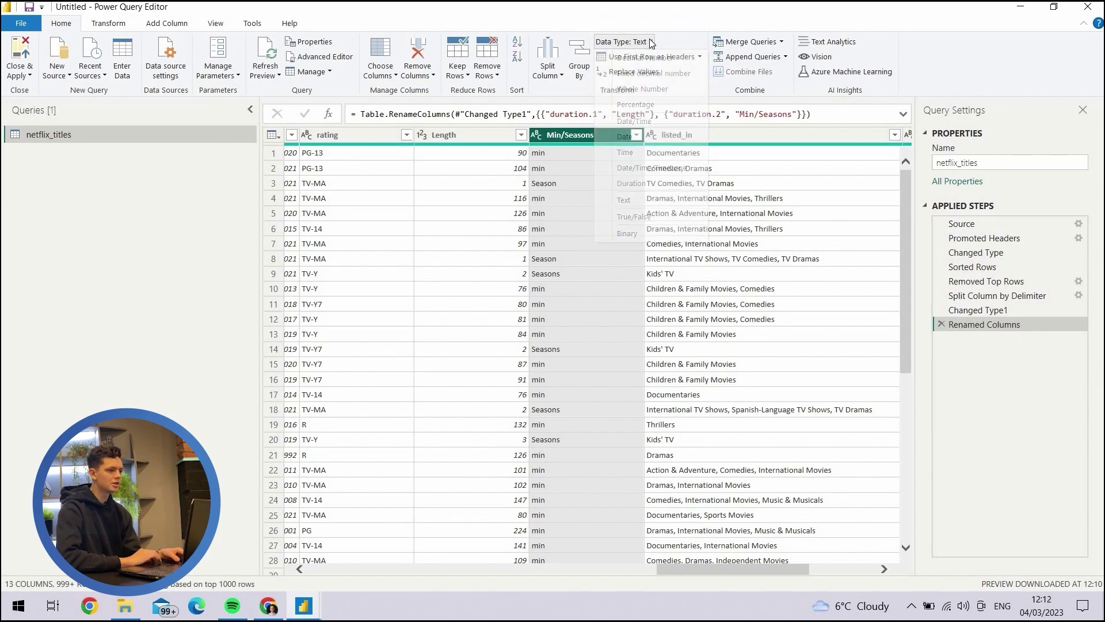
left_click(793, 133)
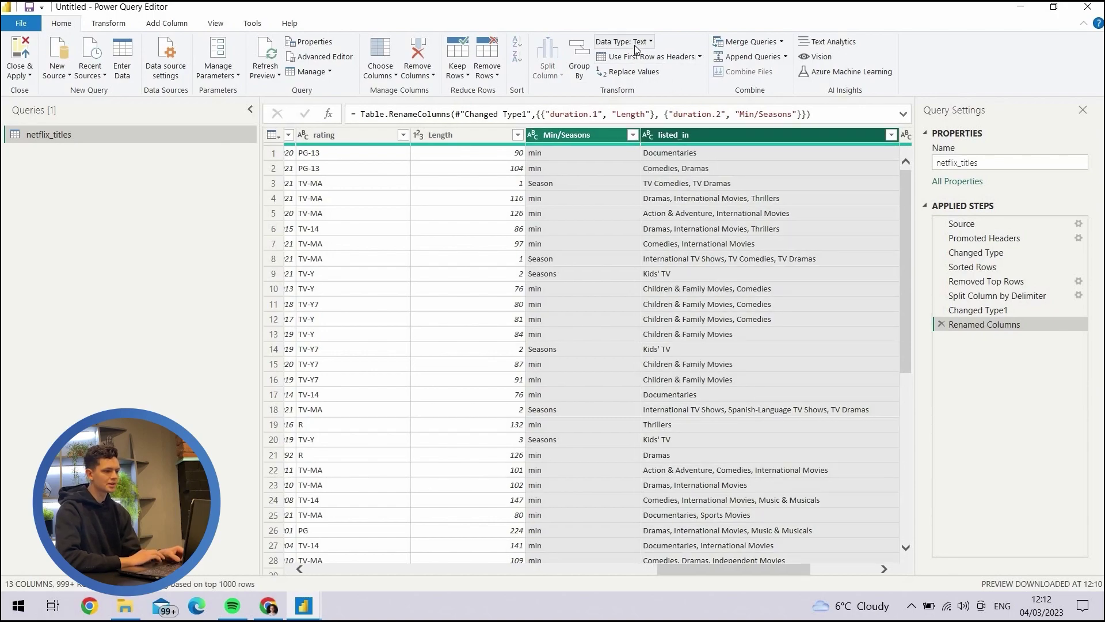
left_click(635, 45)
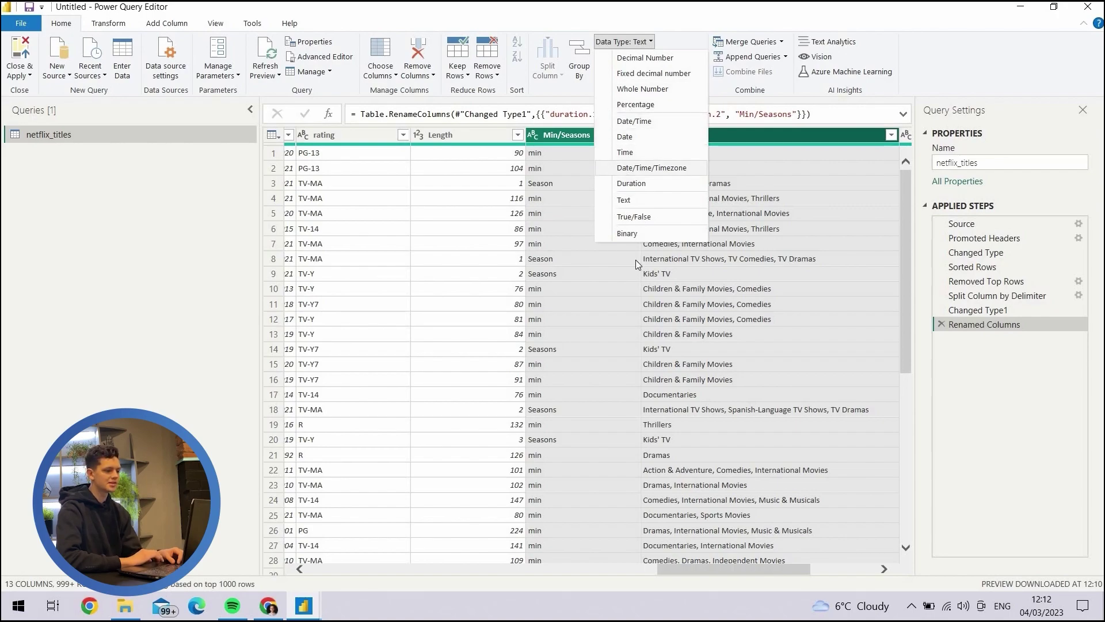
key("Escape")
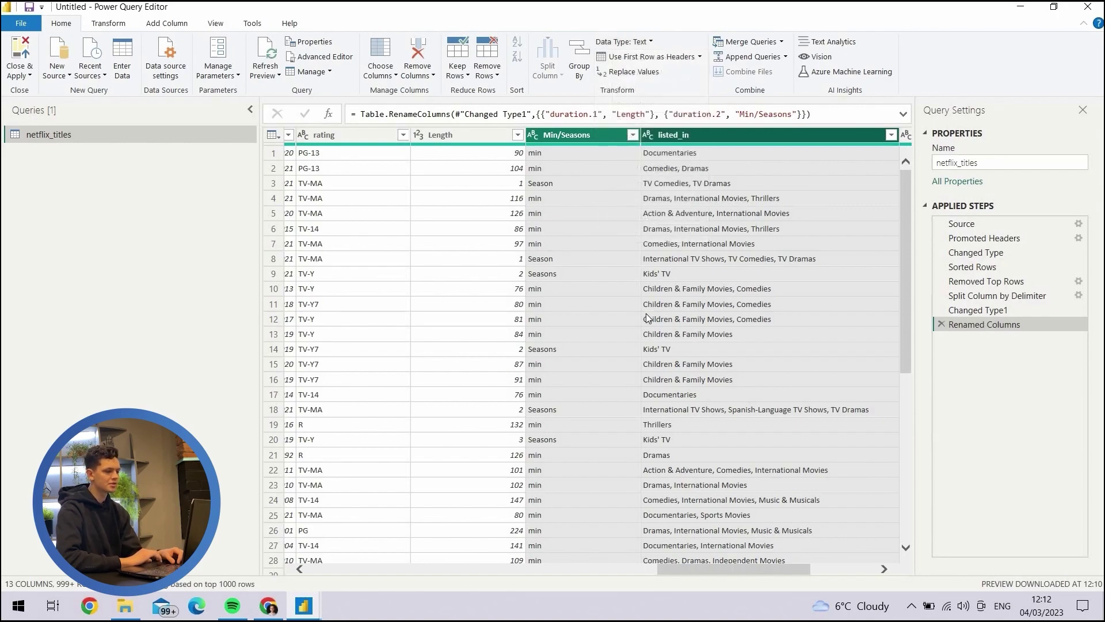
Step: Change the data type of the release_year column to Text
scroll(646, 316, "right", 3)
scroll(646, 315, "left", 10)
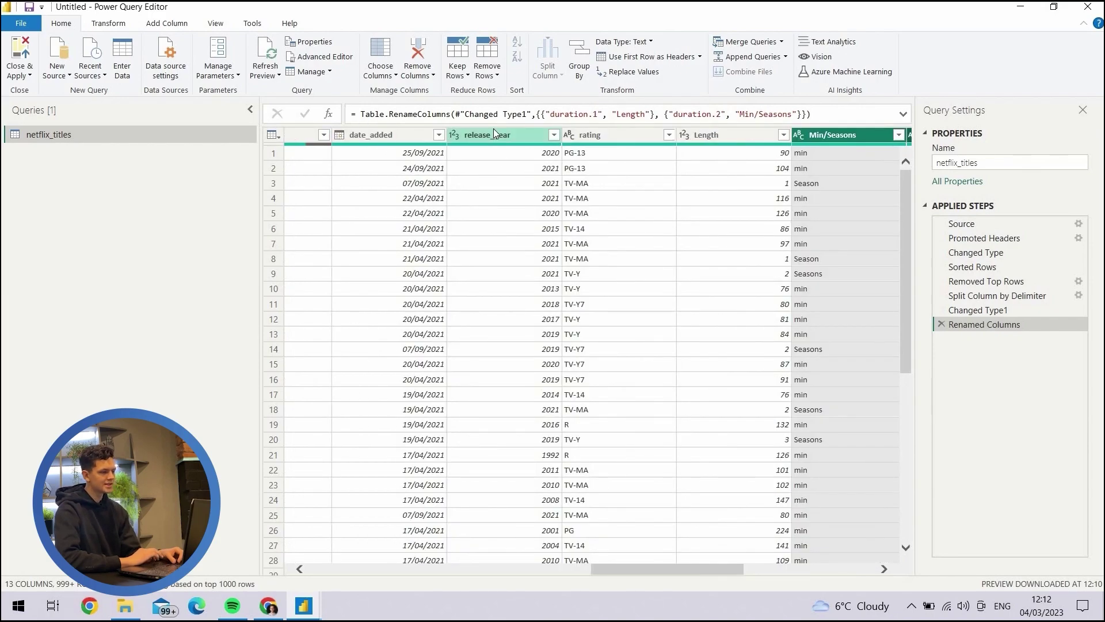
left_click(482, 132)
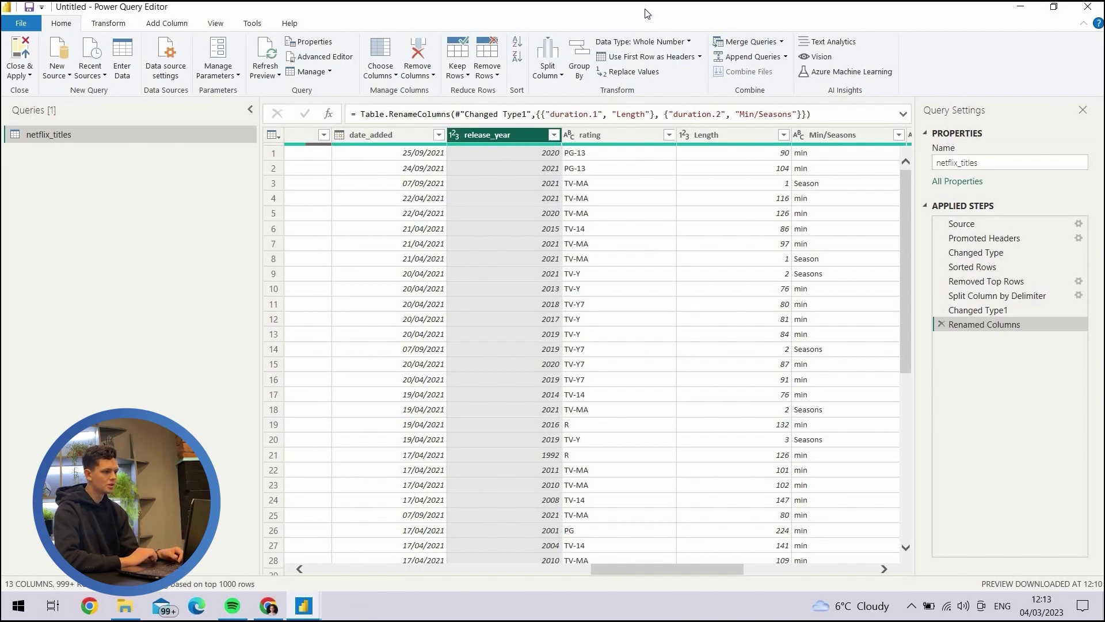
left_click(629, 44)
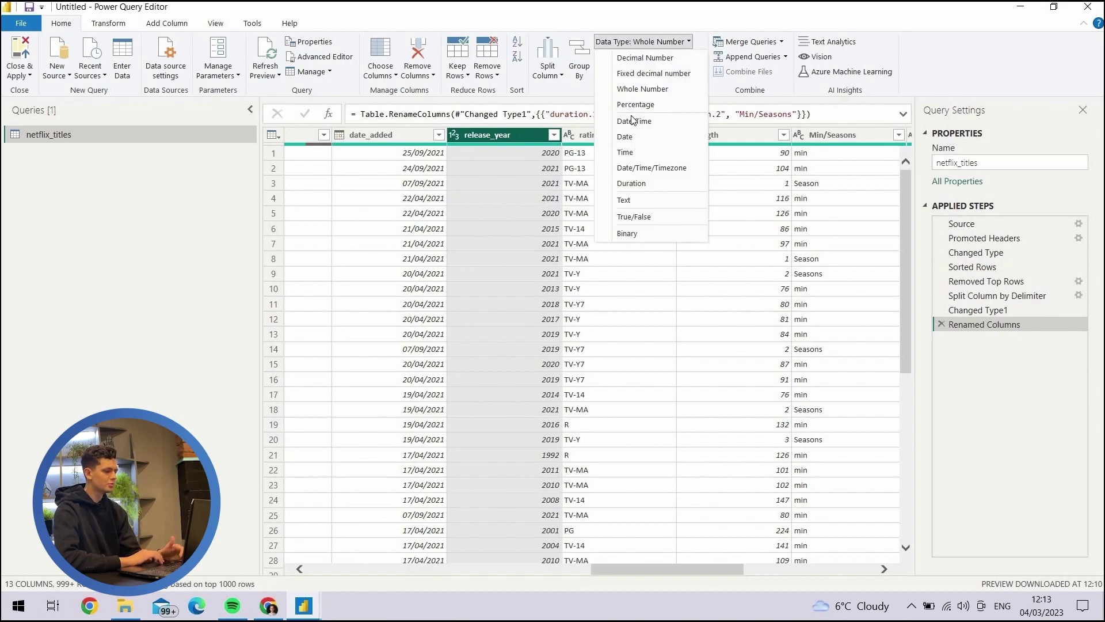
left_click(631, 202)
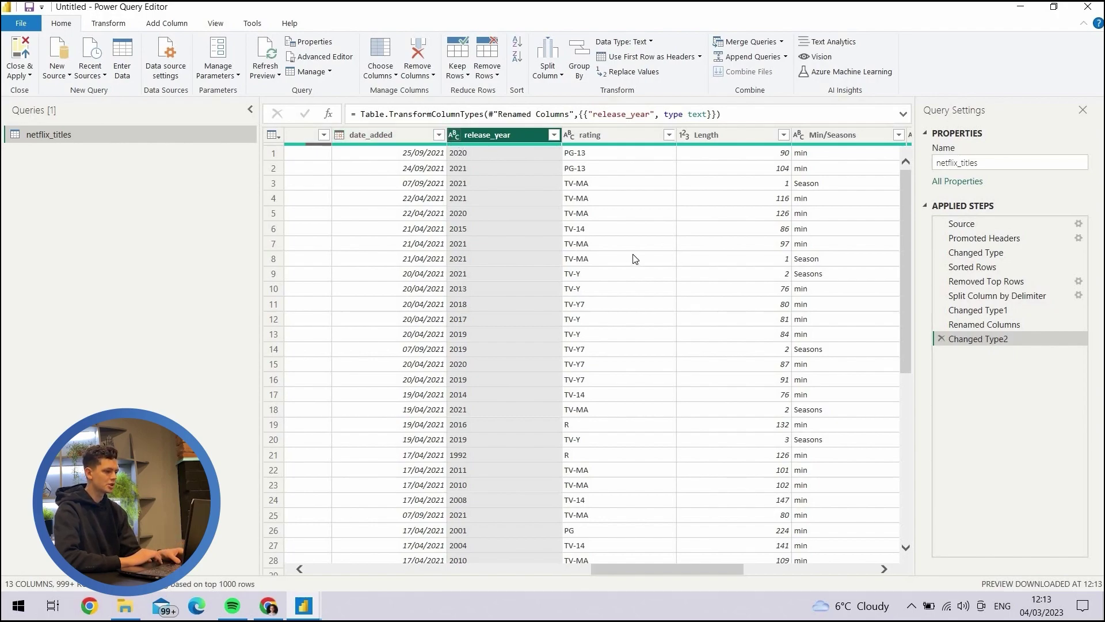
Step: View the table at the Renamed Columns step and compare the data types and values of rating, date_added and release_year
left_click(1002, 324)
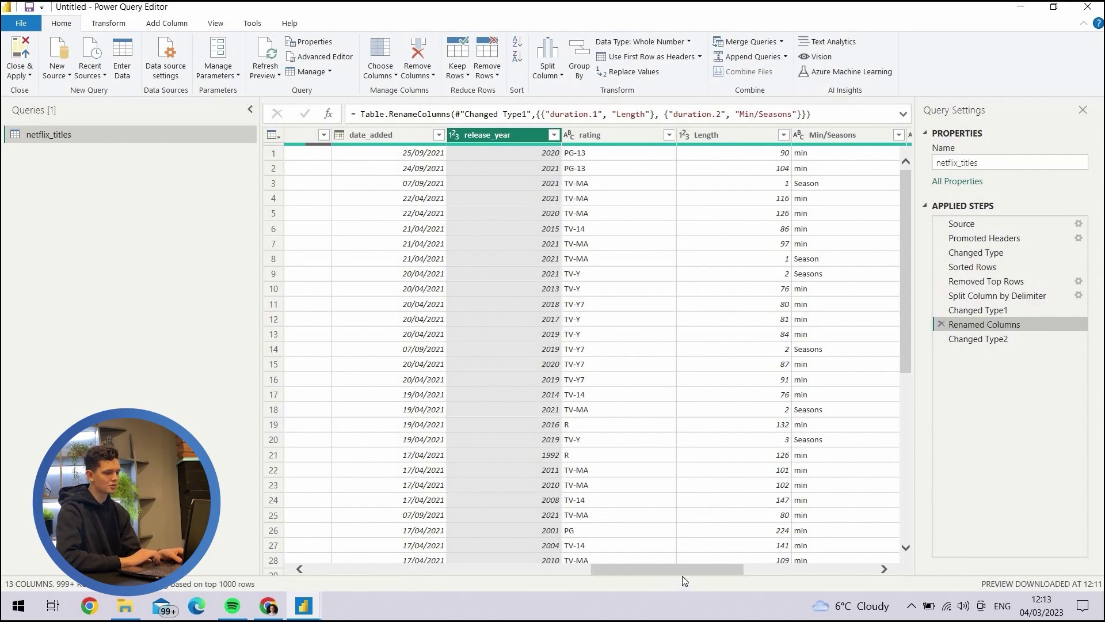
left_click(578, 138)
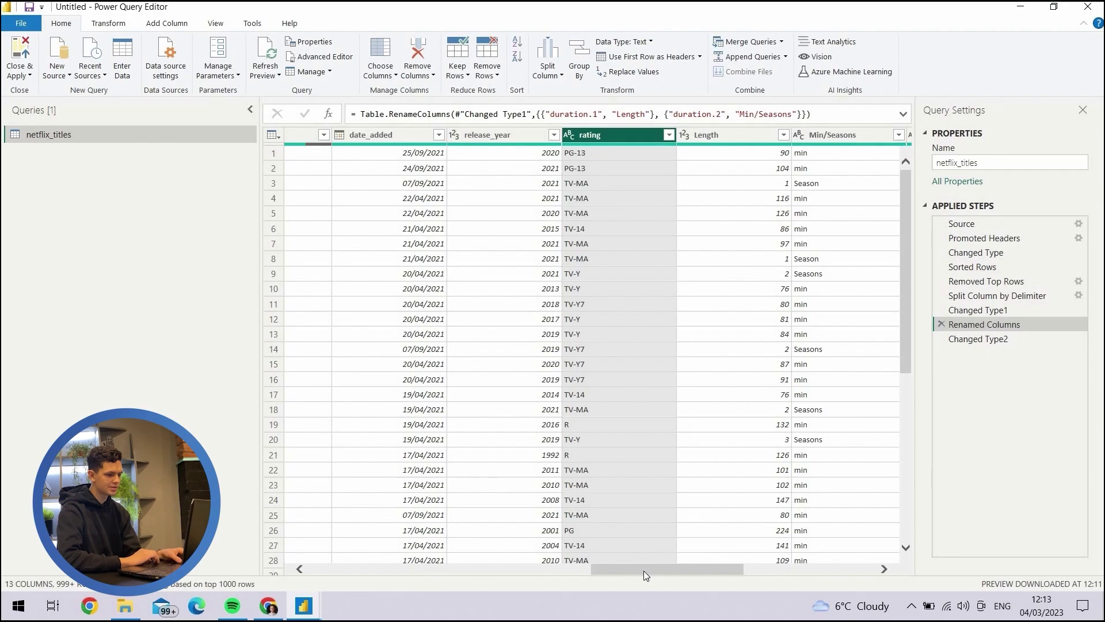
left_click_drag(643, 571, 615, 571)
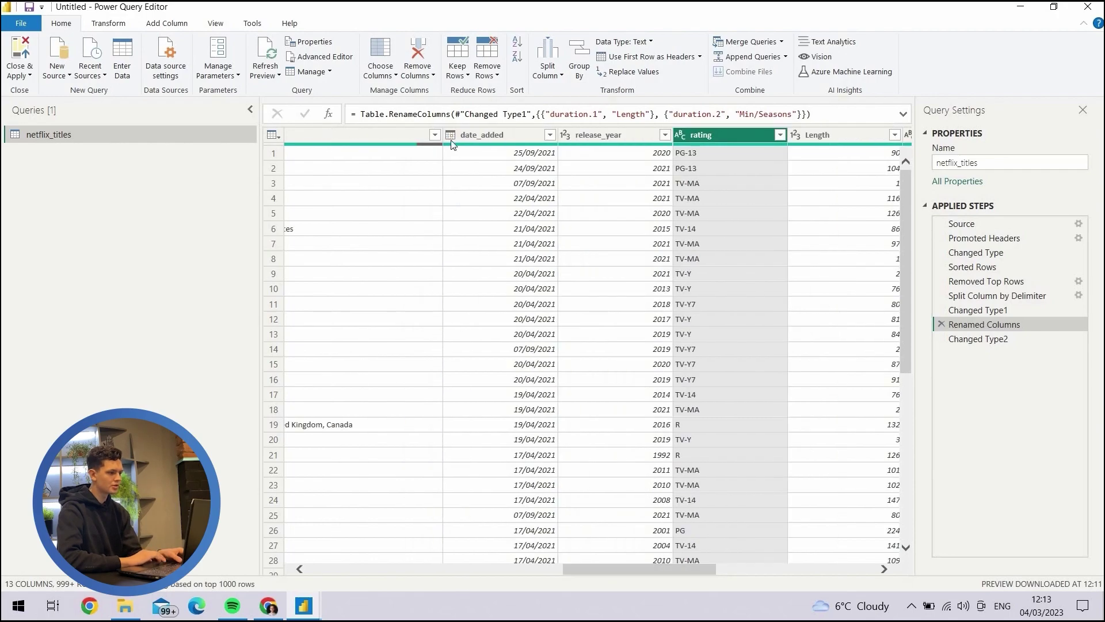
left_click(451, 138)
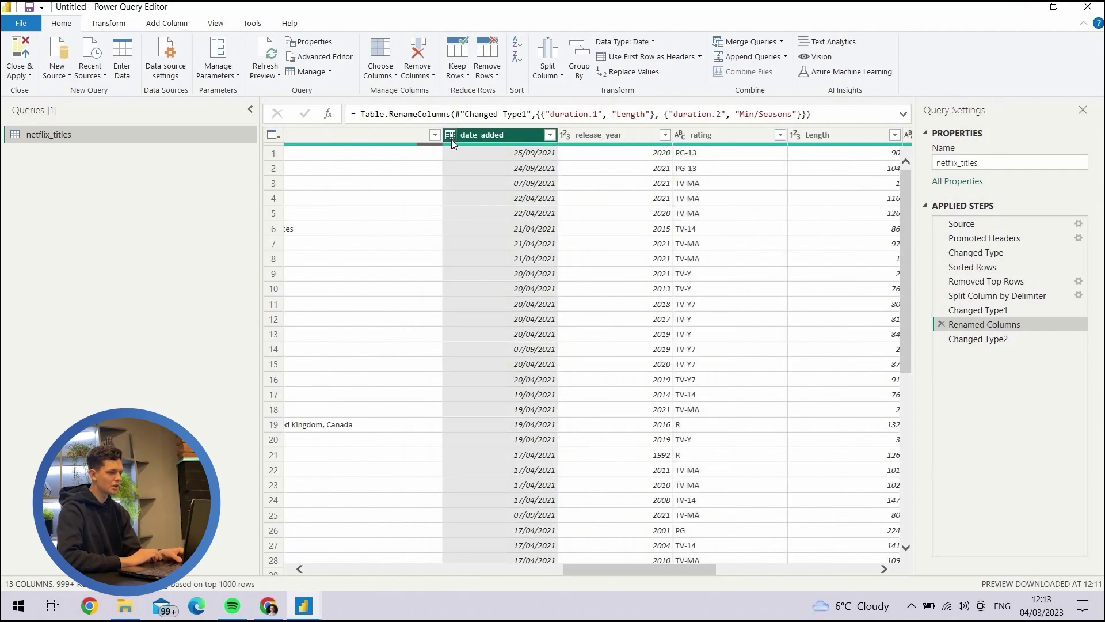
left_click(501, 385)
left_click_drag(512, 487, 596, 454)
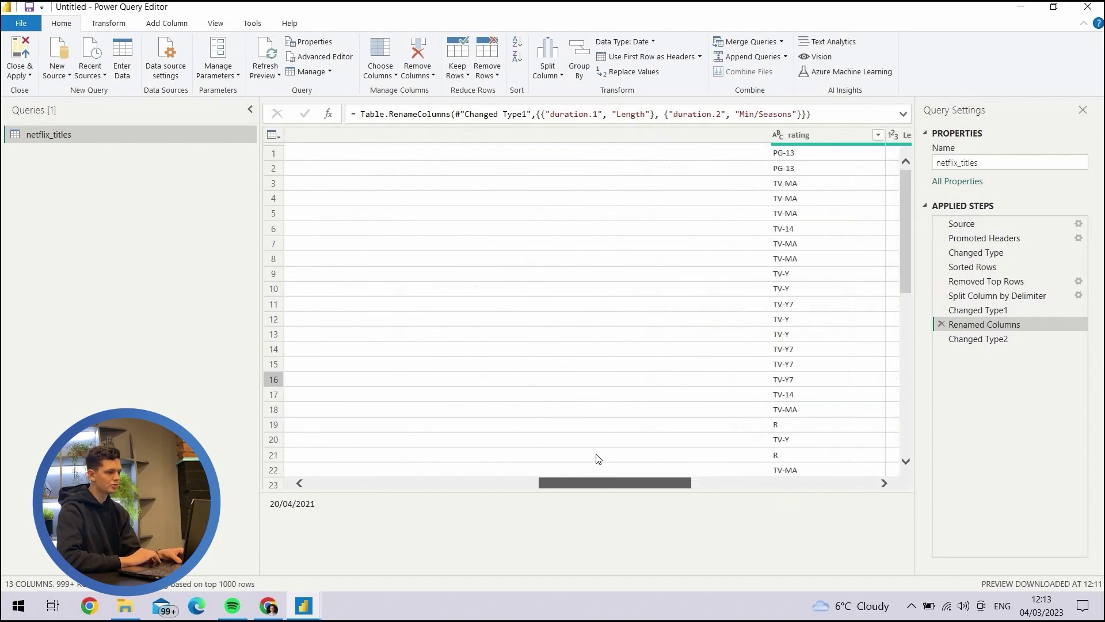
left_click_drag(682, 267, 682, 267)
scroll(829, 204, "right", 3)
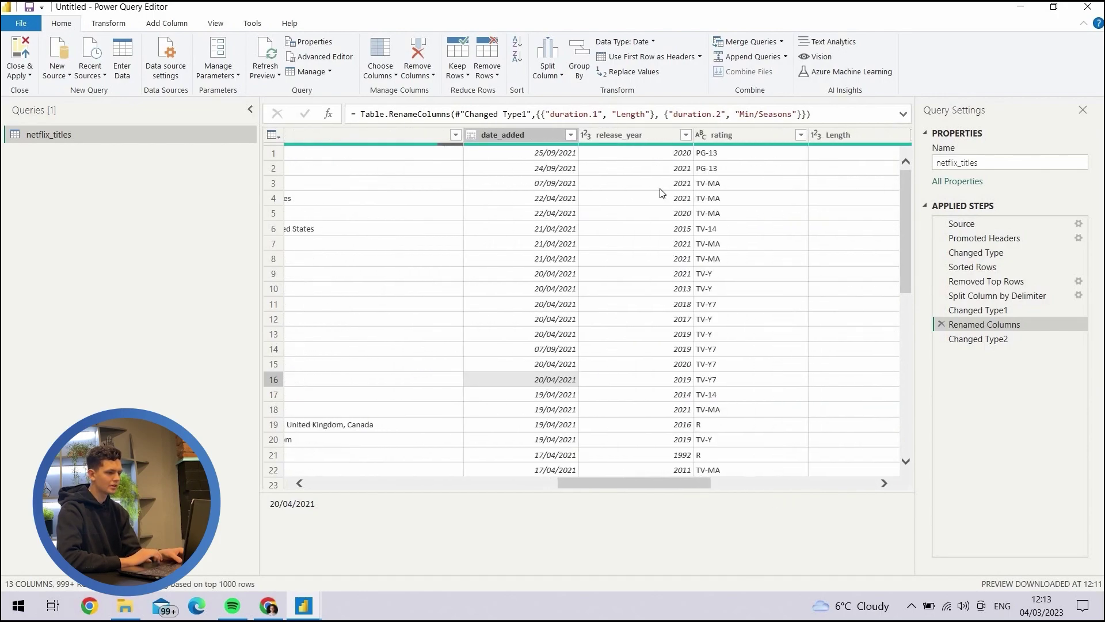
left_click(662, 184)
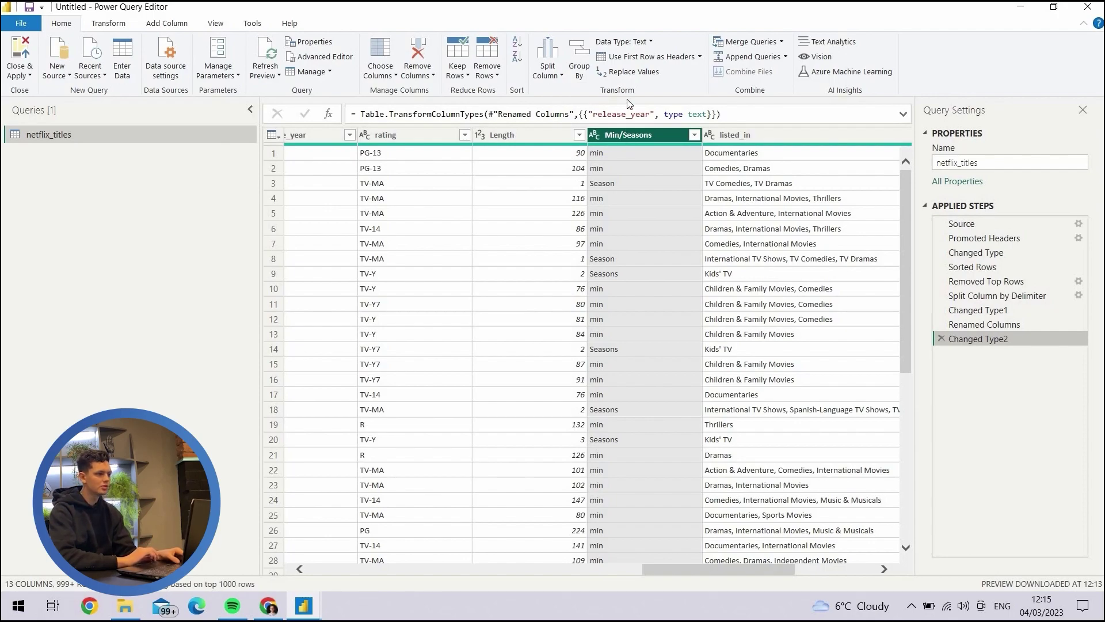
Step: Replace the value "m" with "M" in the Min/Seasons column
left_click(631, 73)
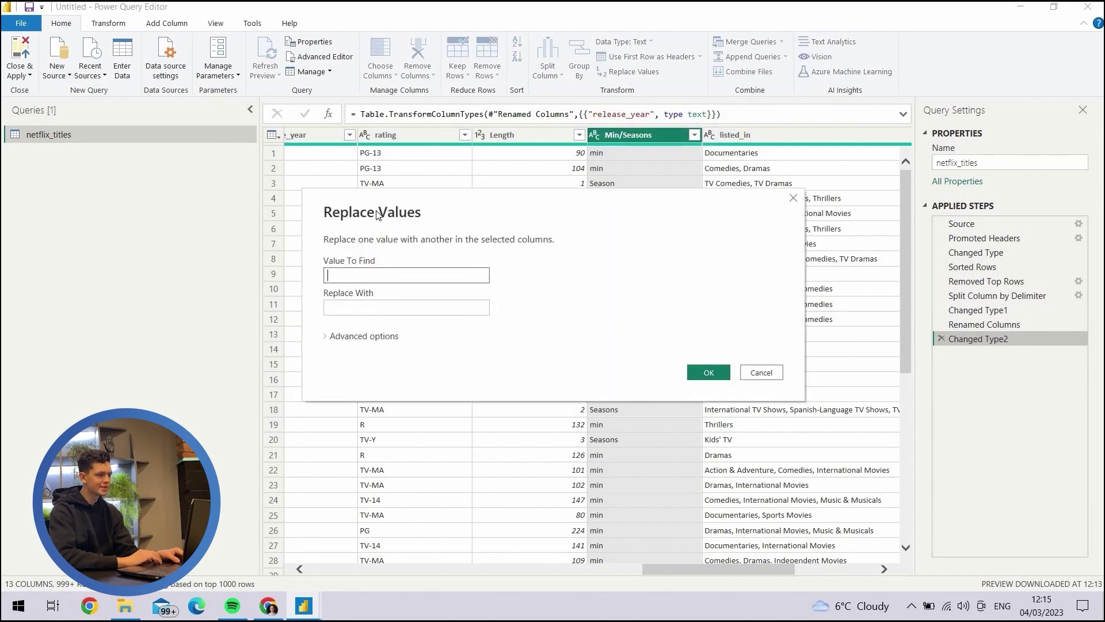
left_click_drag(621, 236, 616, 233)
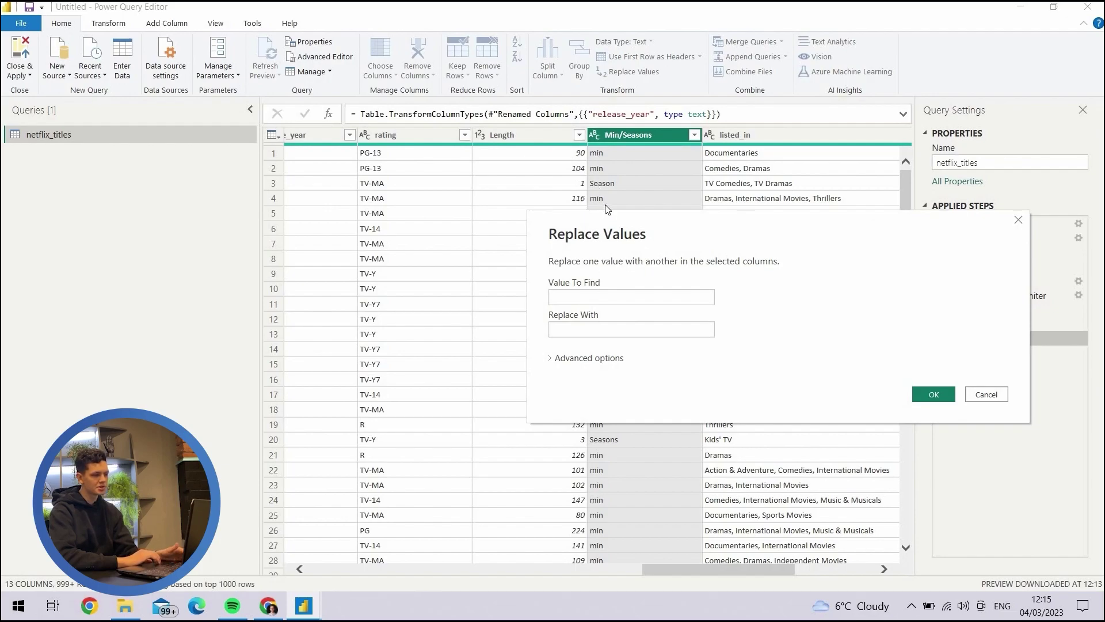
left_click(583, 295)
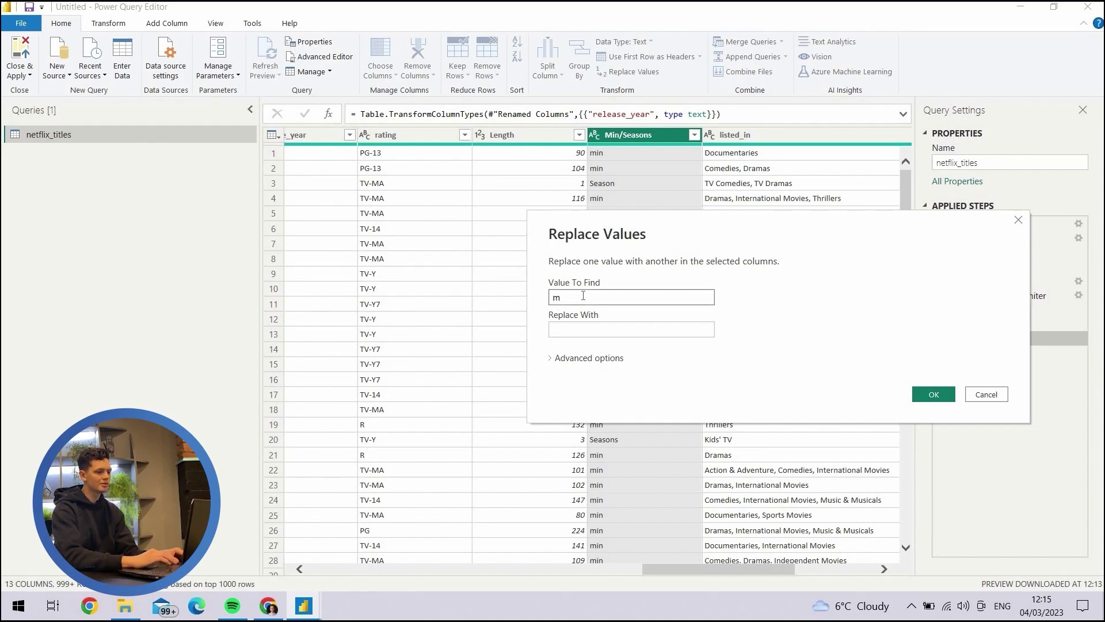
left_click(581, 325)
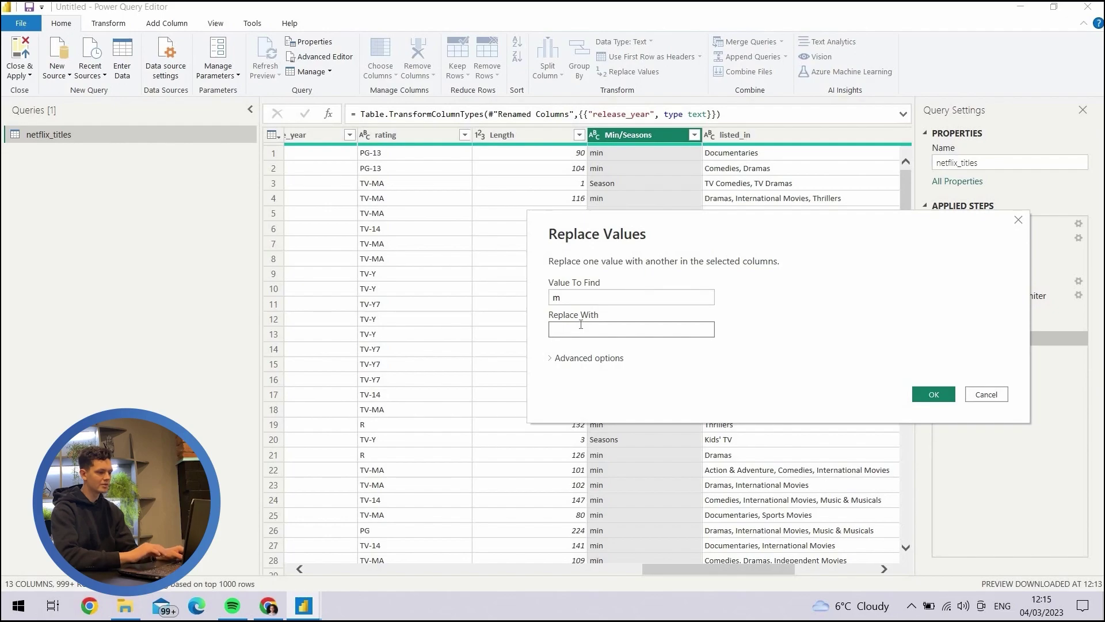
type("M")
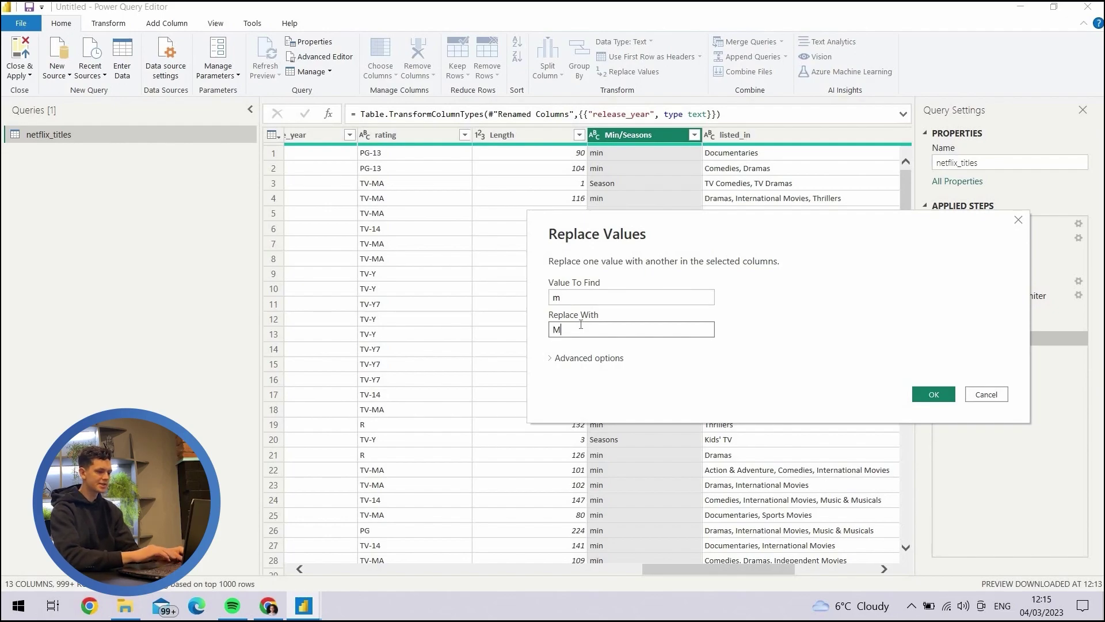
left_click(929, 397)
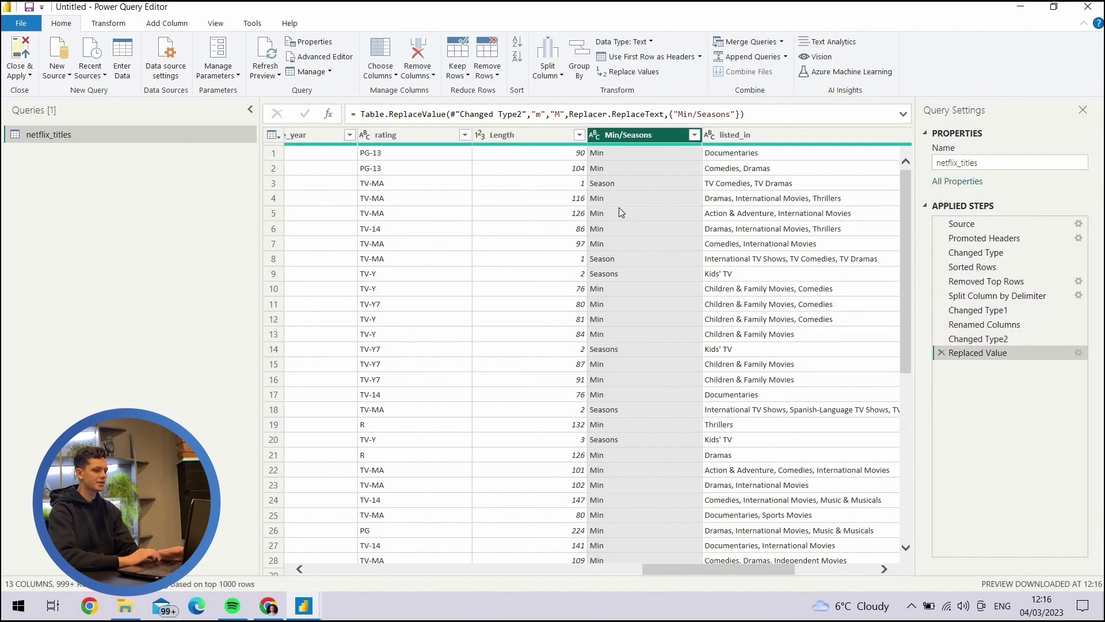
Step: Display the Transform commands with the Min/Seasons column selected
scroll(620, 208, "right", 3)
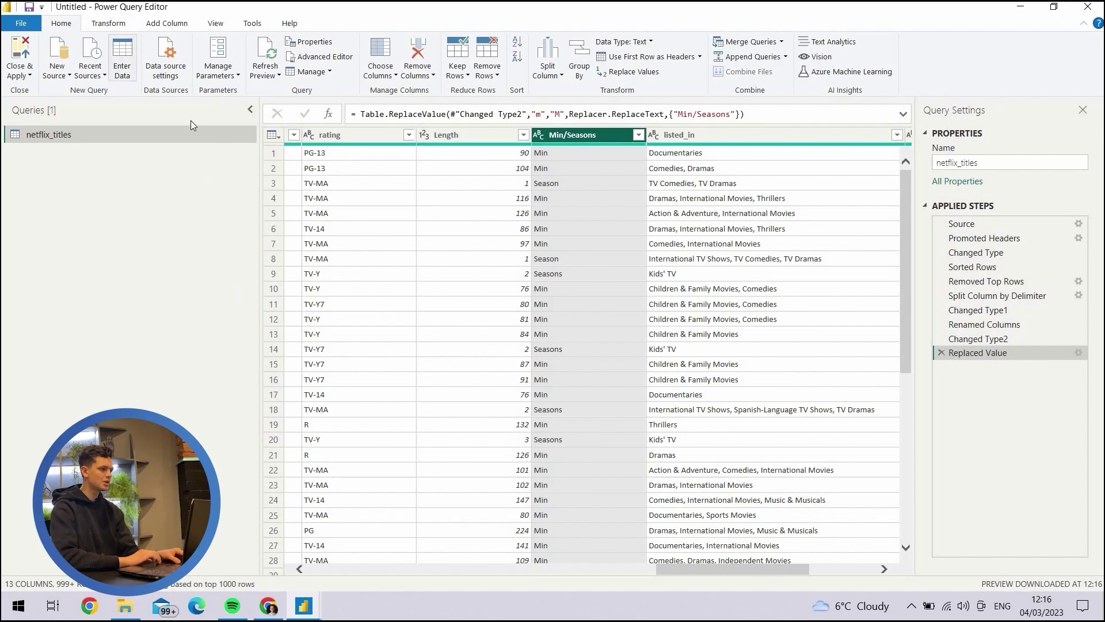
left_click(107, 26)
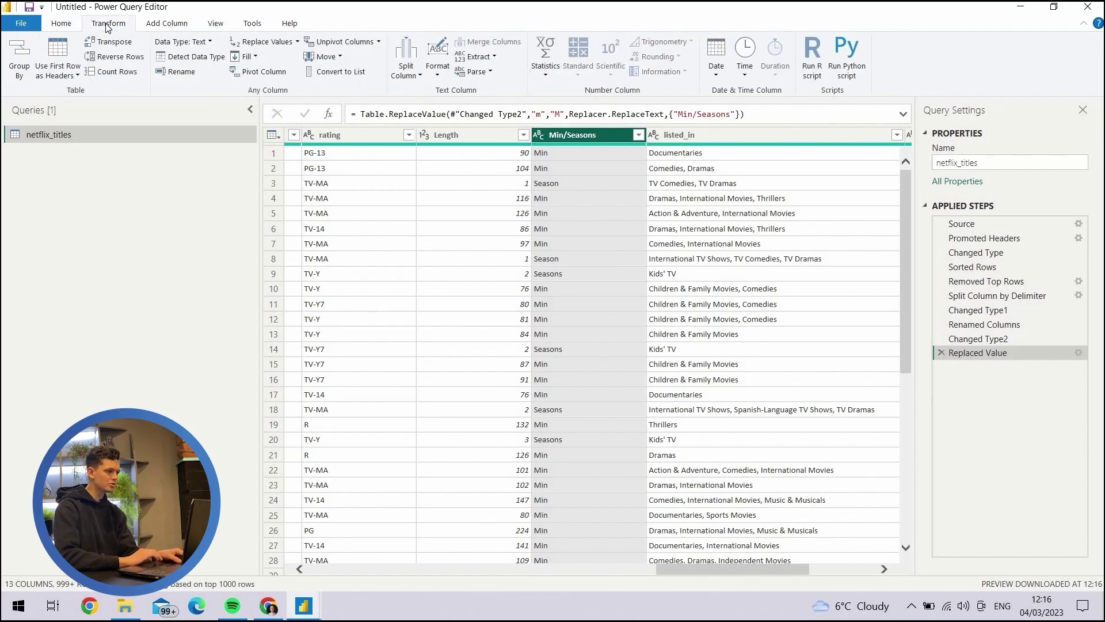